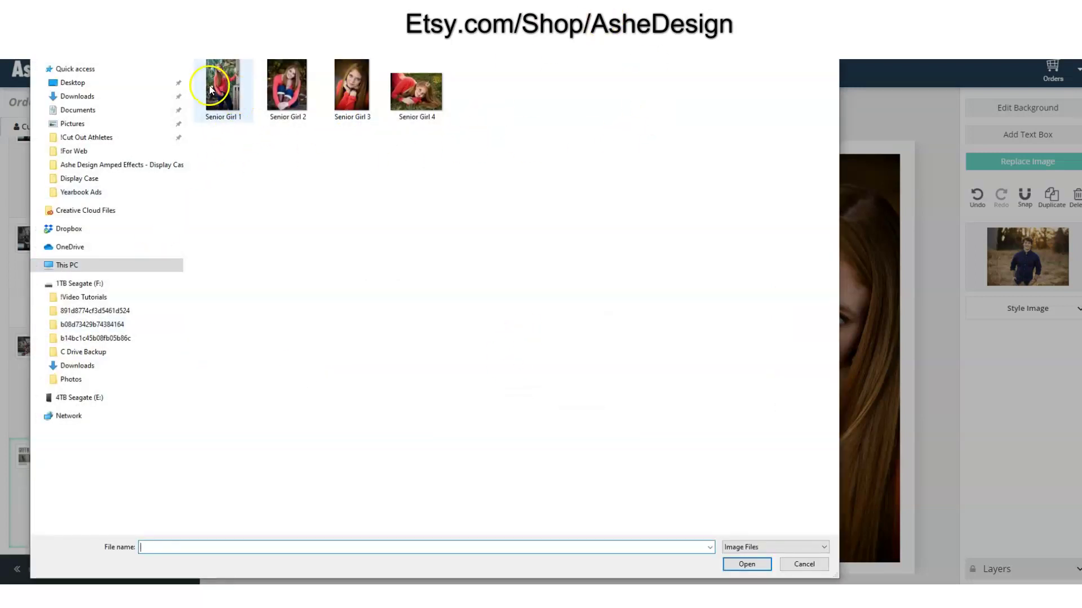
Step: Replace the tilted photo in the middle of the yearbook ad with the image Senior Girl 1
{"action": "double_click", "coordinate": [229, 83]}
{"action": "left_click", "coordinate": [573, 432]}
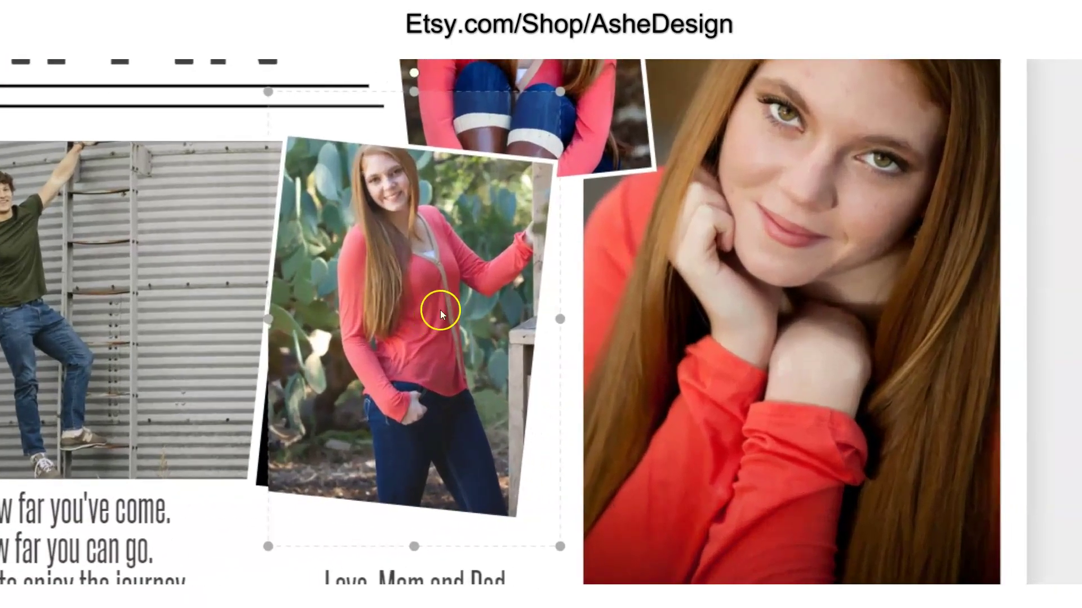
{"action": "left_click", "coordinate": [595, 402]}
Step: Rotate, resize and reposition the Senior Girl 1 photo so it matches the frame's tilt and fills it completely
{"action": "left_click_drag", "start_coordinate": [455, 337], "coordinate": [424, 369]}
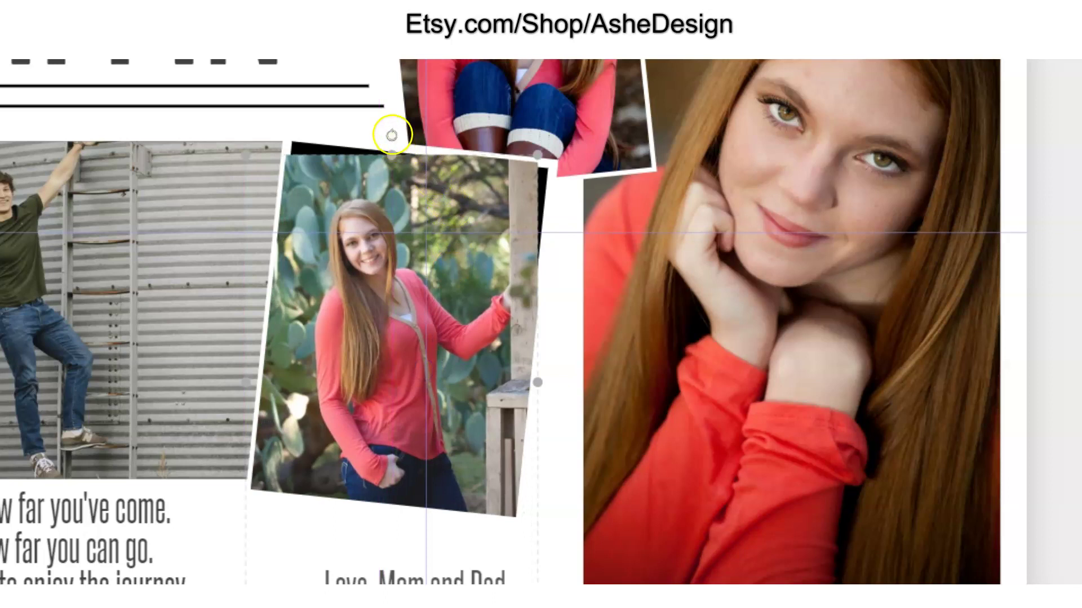
{"action": "left_click_drag", "start_coordinate": [392, 133], "coordinate": [421, 127]}
{"action": "left_click_drag", "start_coordinate": [397, 426], "coordinate": [407, 389]}
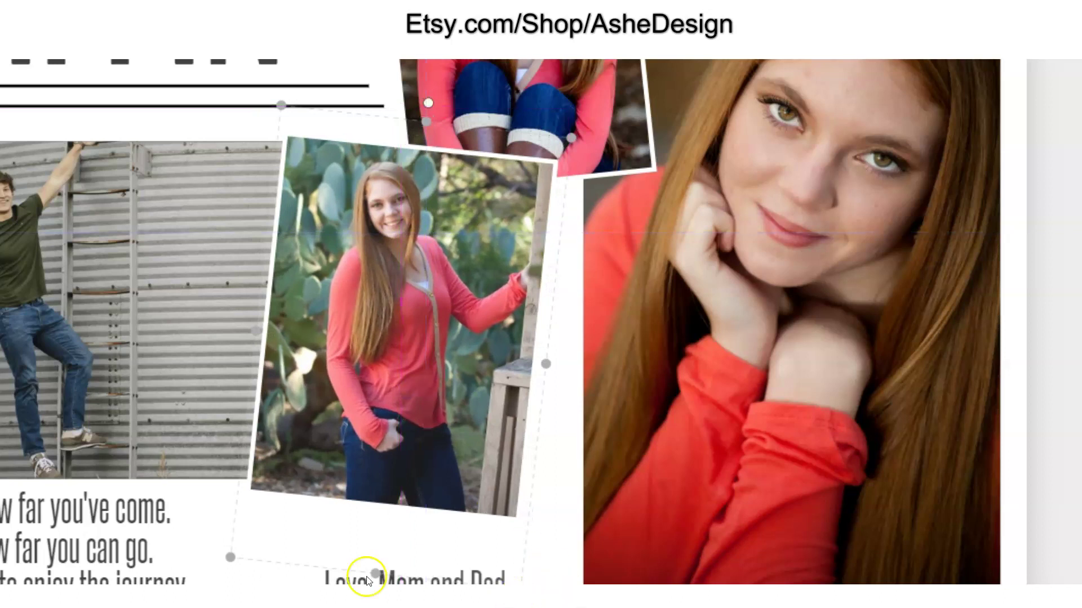
{"action": "left_click_drag", "start_coordinate": [230, 556], "coordinate": [262, 509]}
{"action": "mouse_move", "coordinate": [407, 399]}
{"action": "left_mouse_down"}
{"action": "mouse_move", "coordinate": [411, 376]}
{"action": "mouse_move", "coordinate": [396, 388]}
{"action": "left_mouse_up"}
{"action": "left_click_drag", "start_coordinate": [501, 550], "coordinate": [511, 573]}
{"action": "left_click_drag", "start_coordinate": [476, 420], "coordinate": [476, 417]}
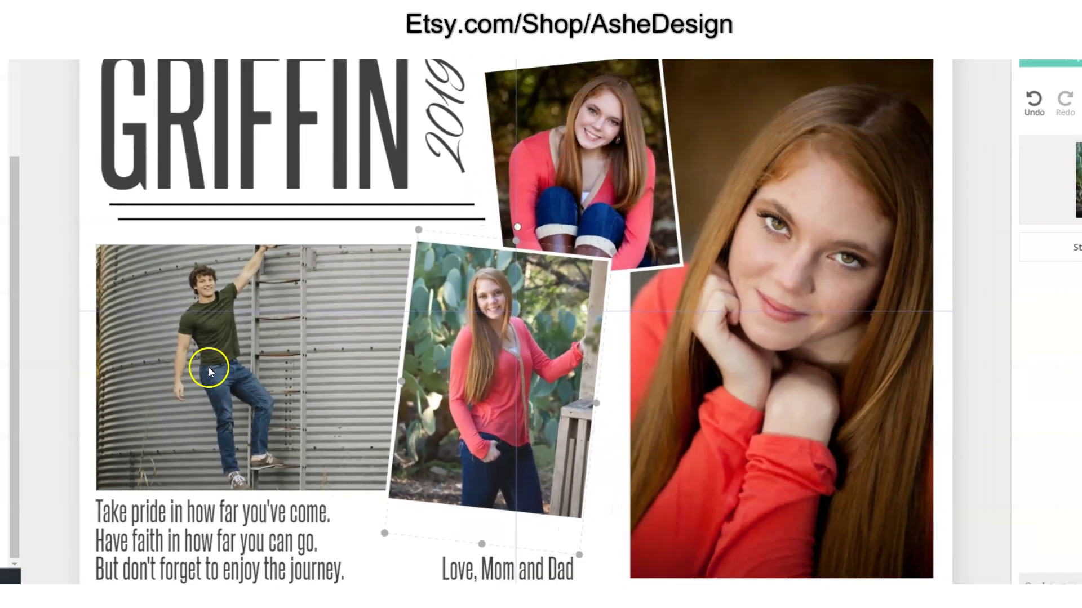
Step: Replace the photo of the boy on the metal silo ladder with the image Senior Girl 4
{"action": "left_click", "coordinate": [7, 310]}
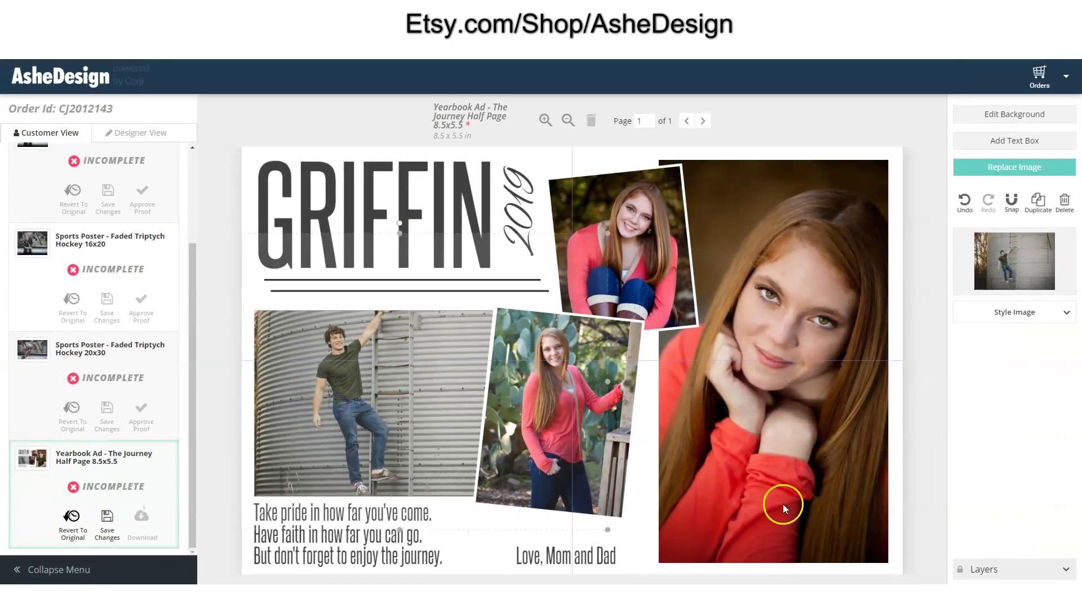
{"action": "left_click", "coordinate": [1024, 168]}
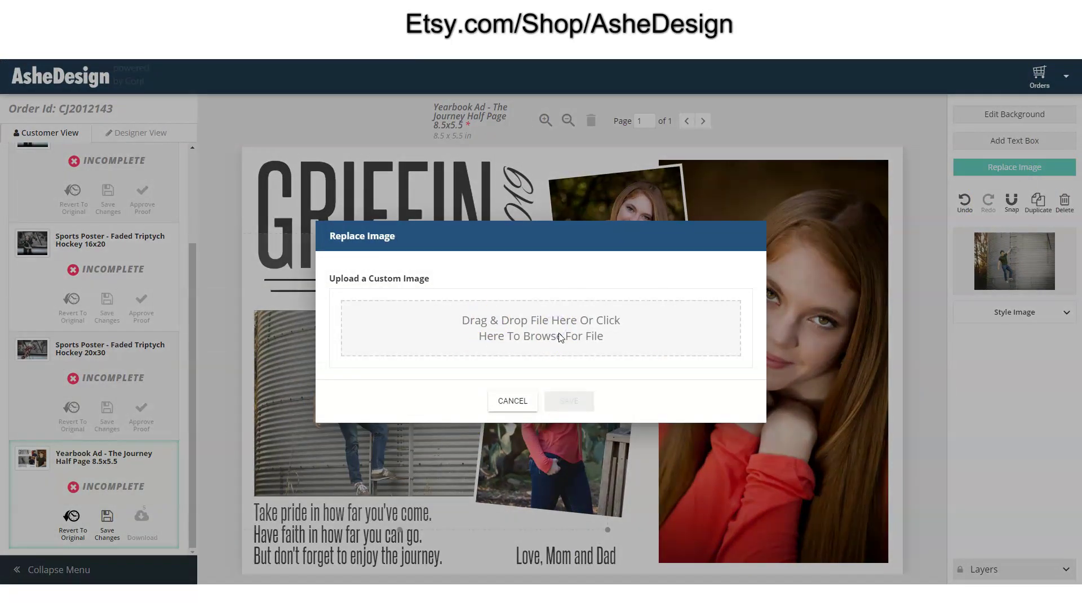
{"action": "left_click", "coordinate": [560, 337]}
{"action": "double_click", "coordinate": [408, 98]}
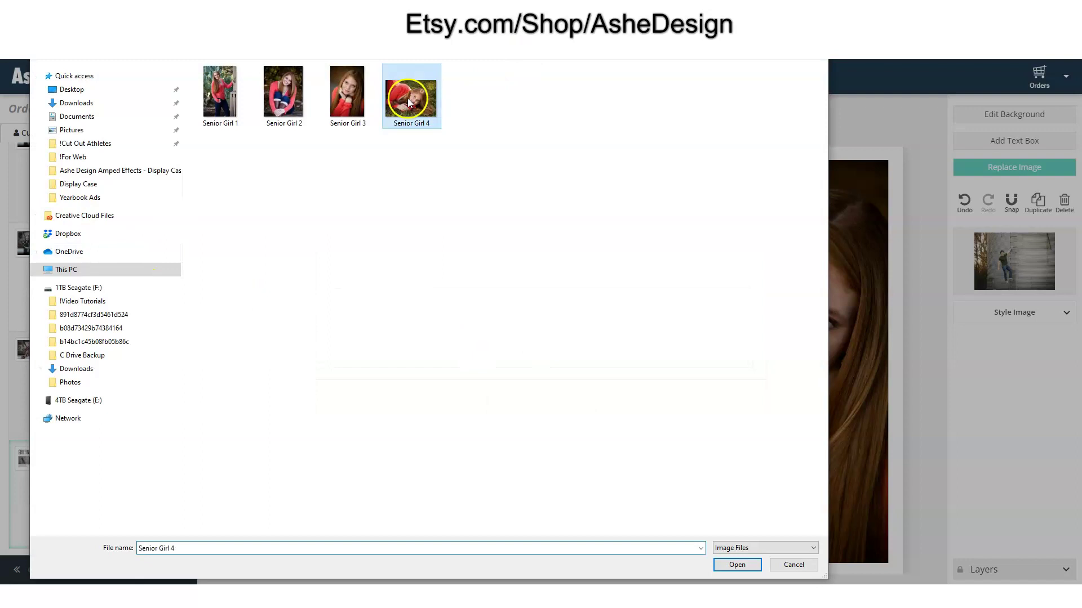
{"action": "left_click", "coordinate": [568, 435]}
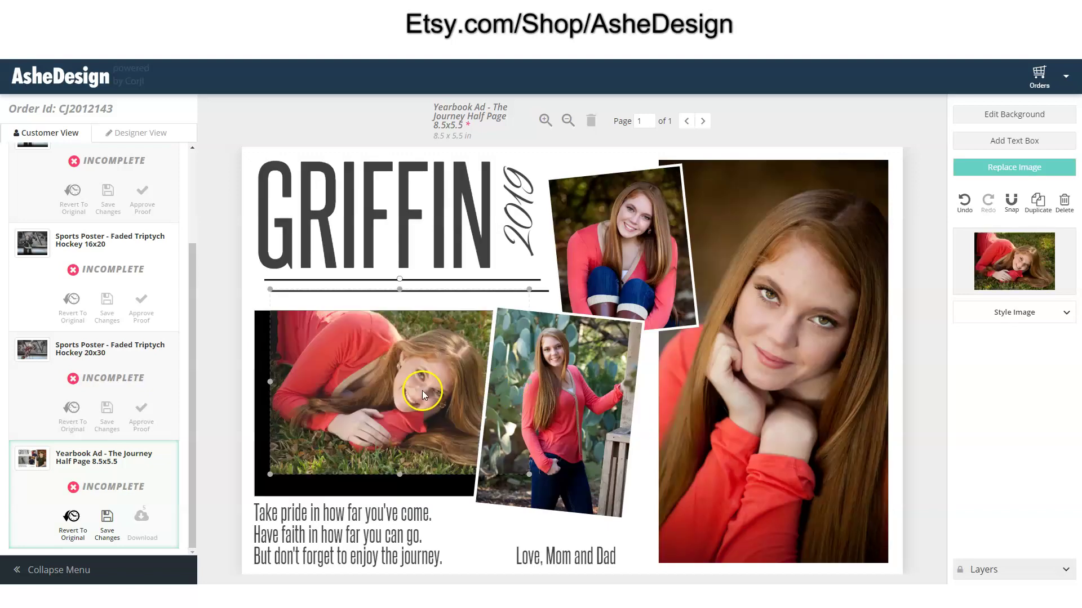
Step: Enlarge and reposition the Senior Girl 4 photo until it covers its whole frame with the face in view
{"action": "left_click_drag", "start_coordinate": [408, 379], "coordinate": [374, 411]}
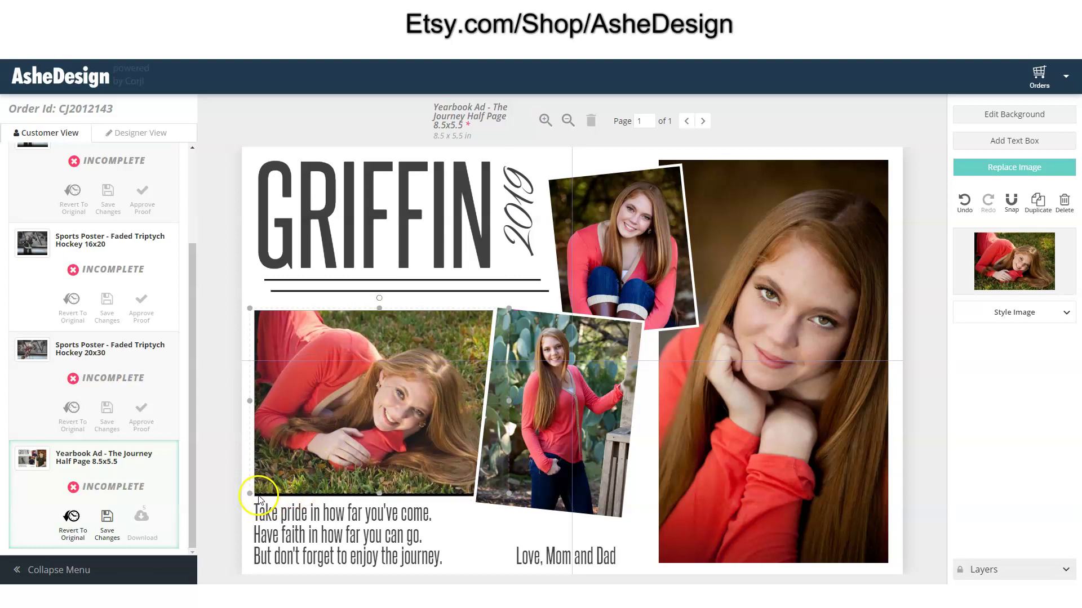
{"action": "left_click_drag", "start_coordinate": [251, 494], "coordinate": [196, 536]}
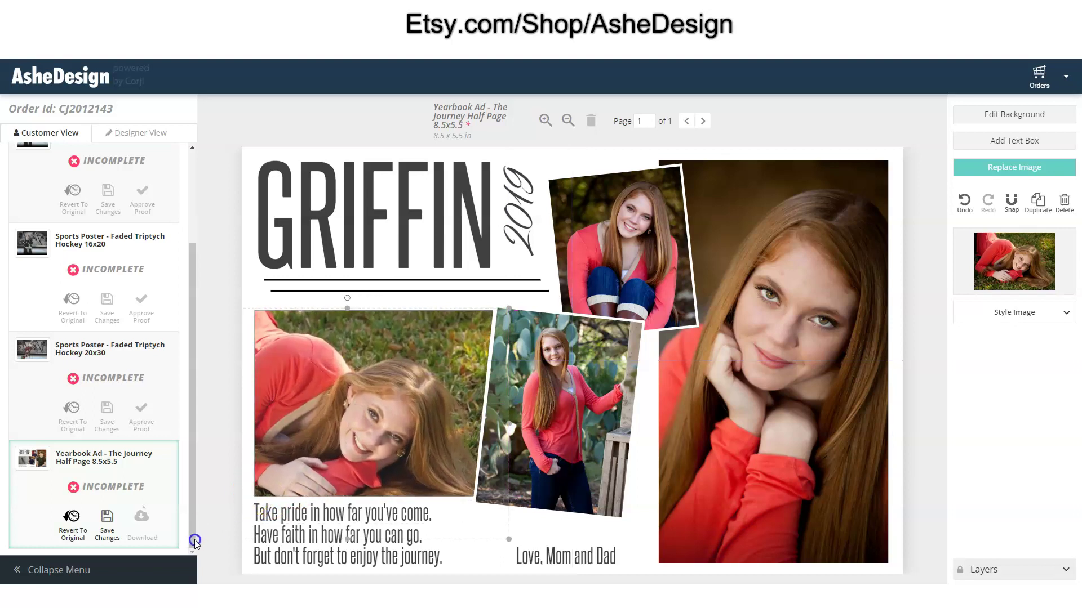
{"action": "left_click_drag", "start_coordinate": [340, 427], "coordinate": [365, 417]}
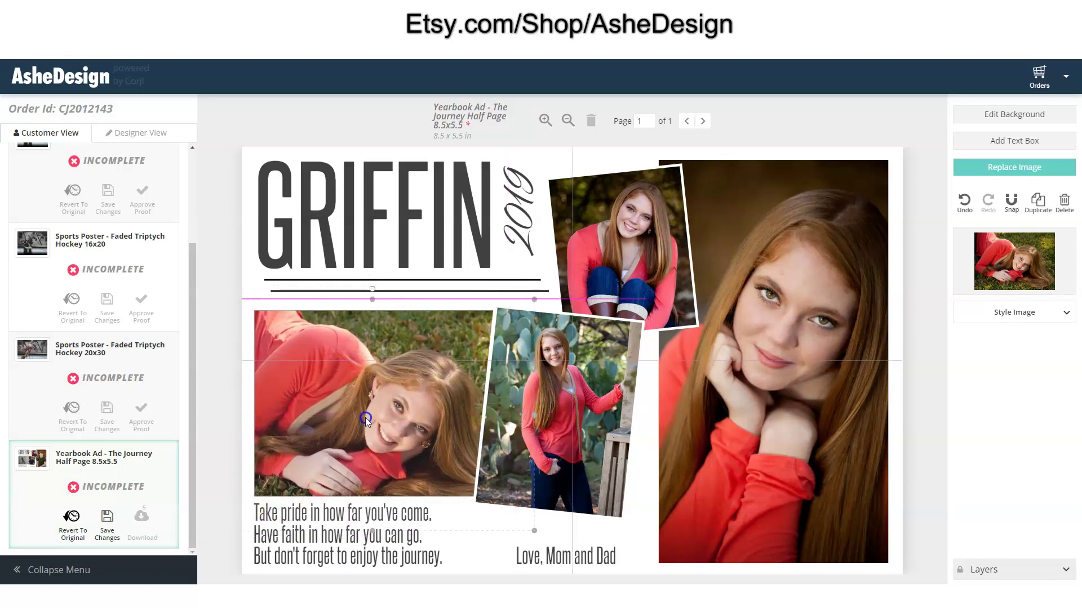
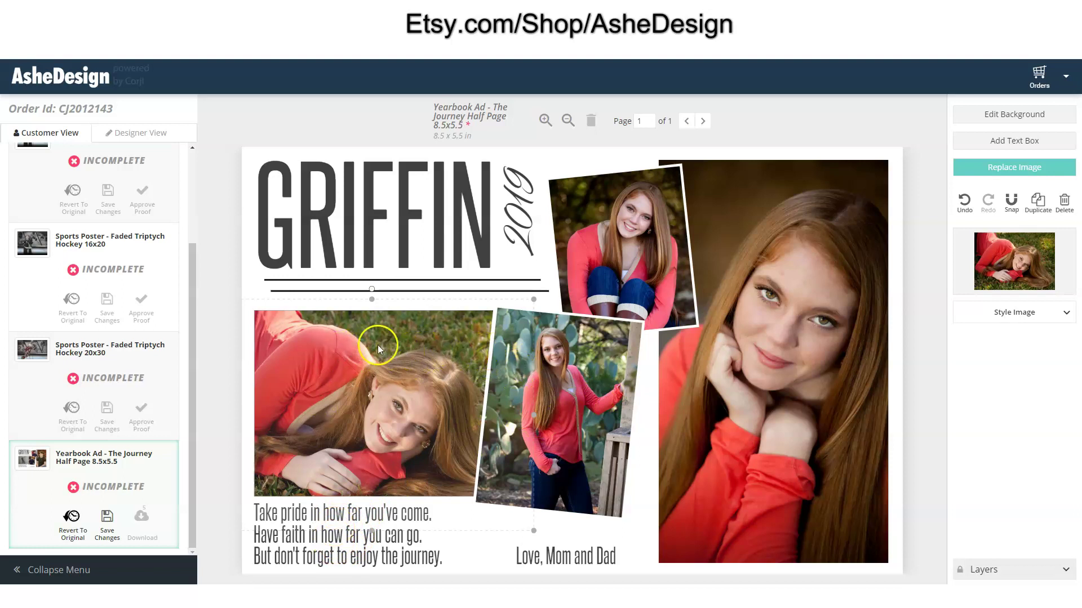
Step: Delete both Photo1 layers, the frame shape and the Senior Girl 4 image, from the layout
{"action": "left_click", "coordinate": [1034, 315]}
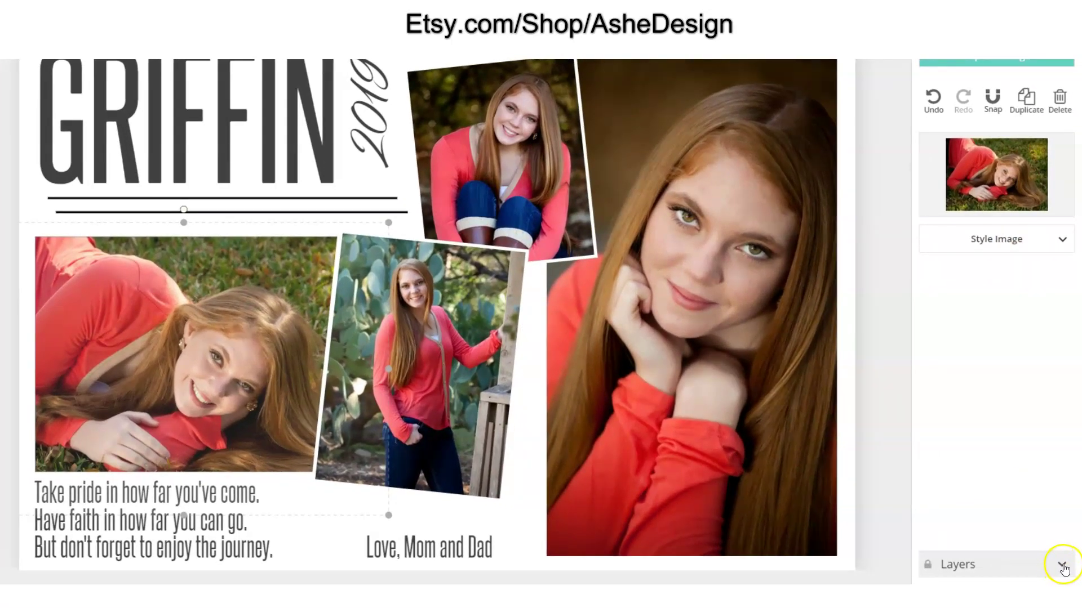
{"action": "left_click", "coordinate": [1062, 565]}
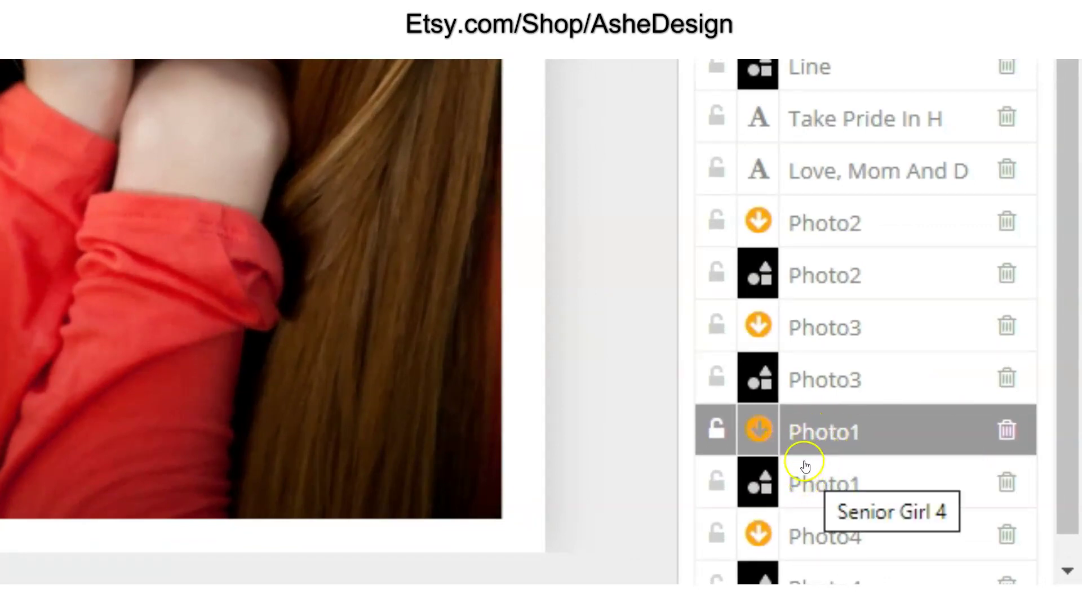
{"action": "left_click", "coordinate": [796, 483]}
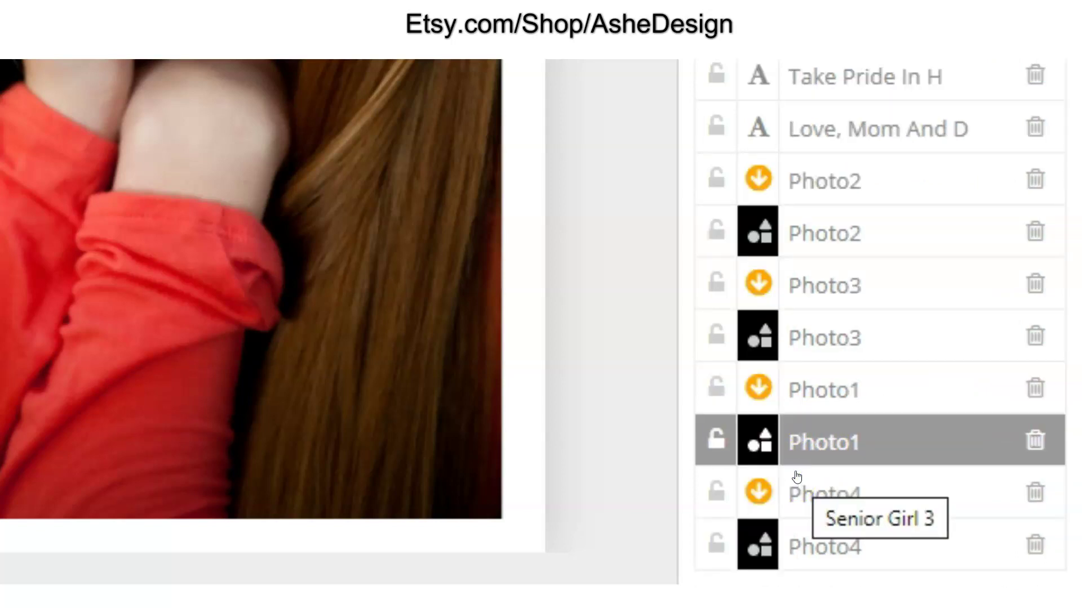
{"action": "left_click", "coordinate": [817, 396]}
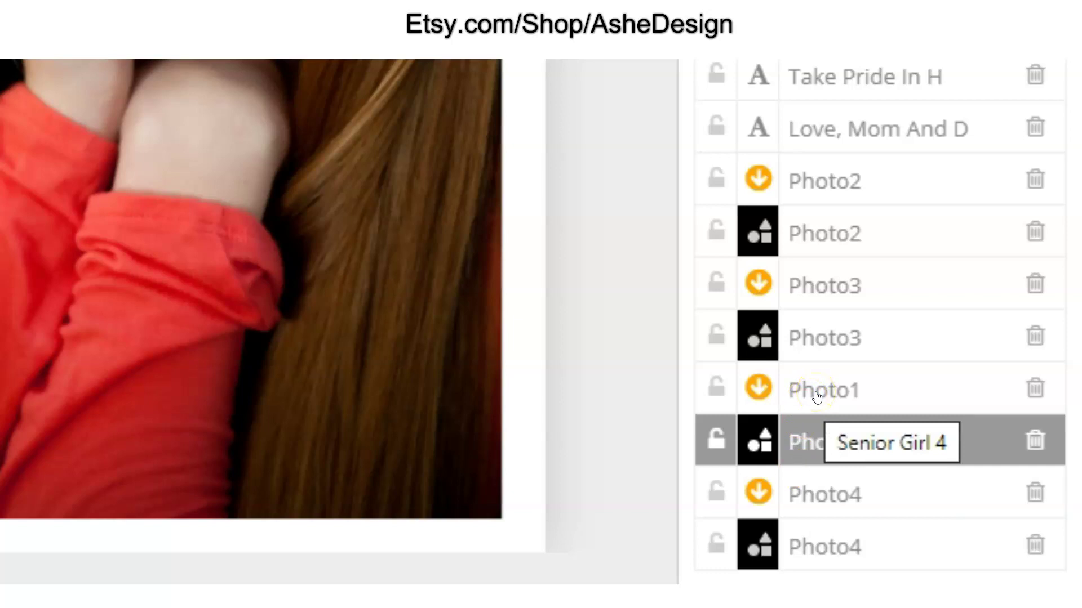
{"action": "left_click", "coordinate": [1035, 438]}
{"action": "left_click", "coordinate": [813, 442]}
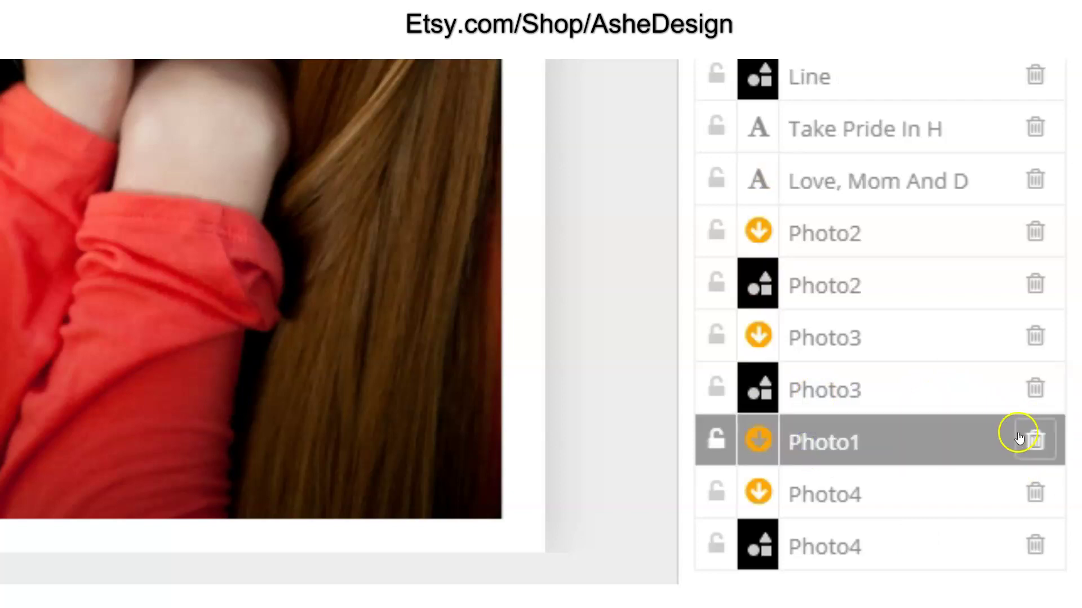
{"action": "left_click", "coordinate": [1042, 432]}
{"action": "left_click", "coordinate": [186, 176]}
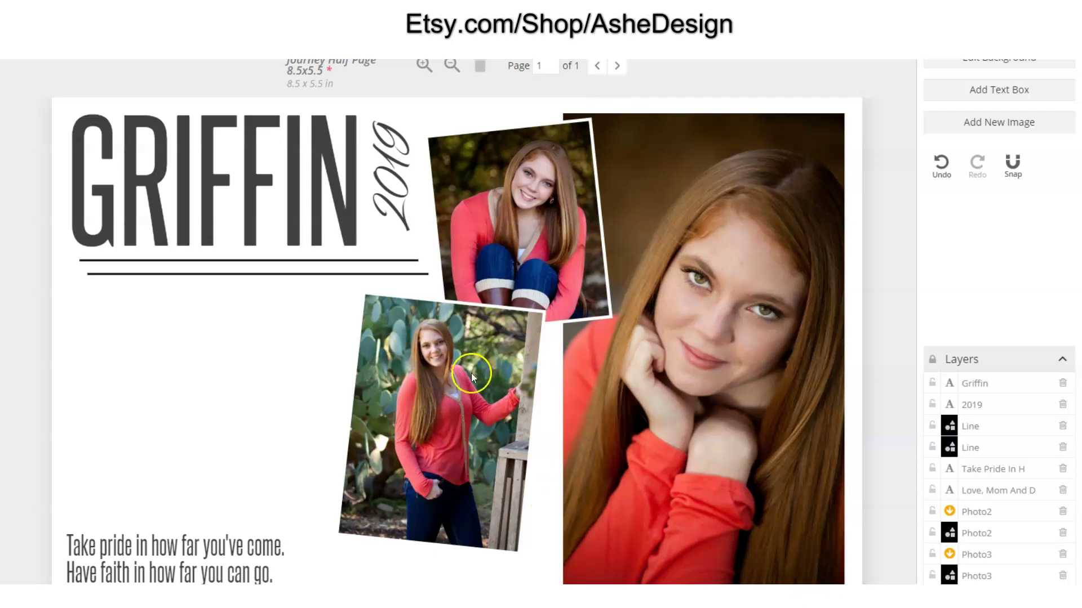
Step: Select both Photo2 layers together and move the framed photo down and right so it overlaps the large portrait
{"action": "left_click", "coordinate": [424, 442]}
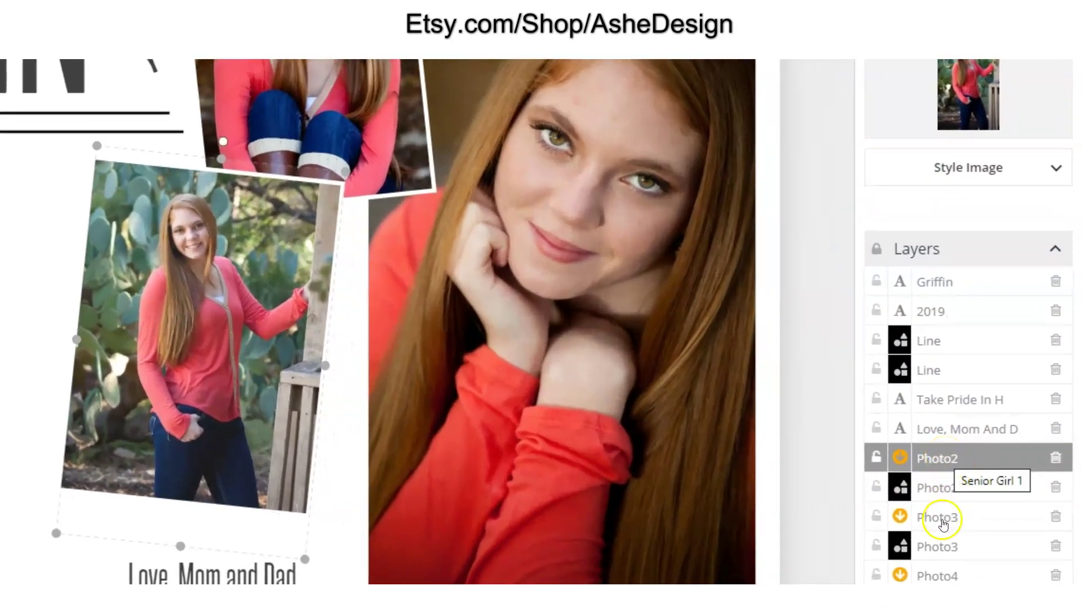
{"action": "left_click", "coordinate": [936, 488], "text": "shift"}
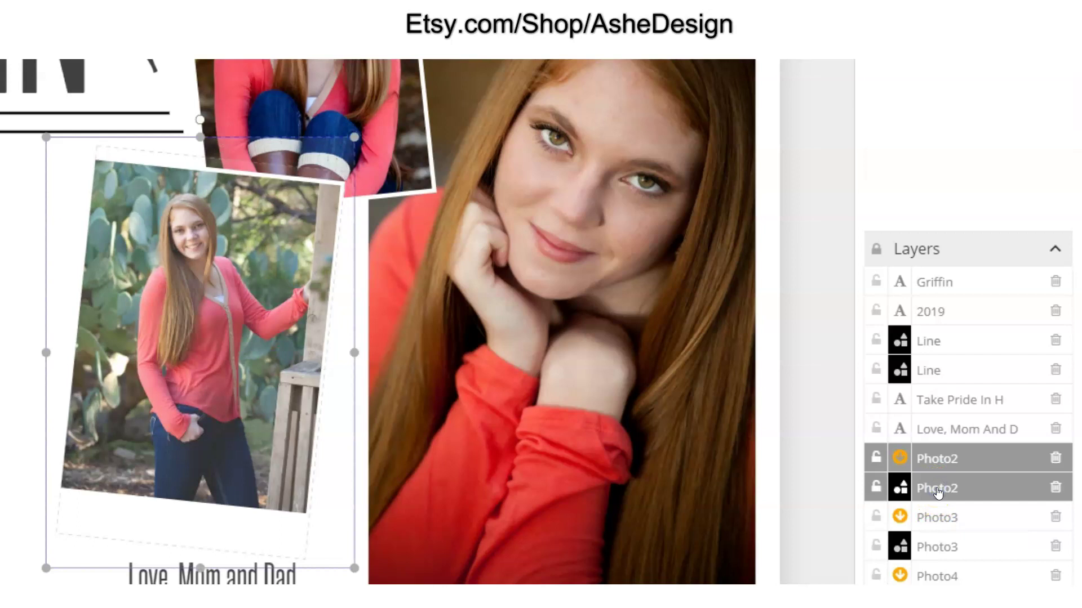
{"action": "left_click", "coordinate": [937, 460]}
{"action": "left_click_drag", "start_coordinate": [248, 329], "coordinate": [321, 401]}
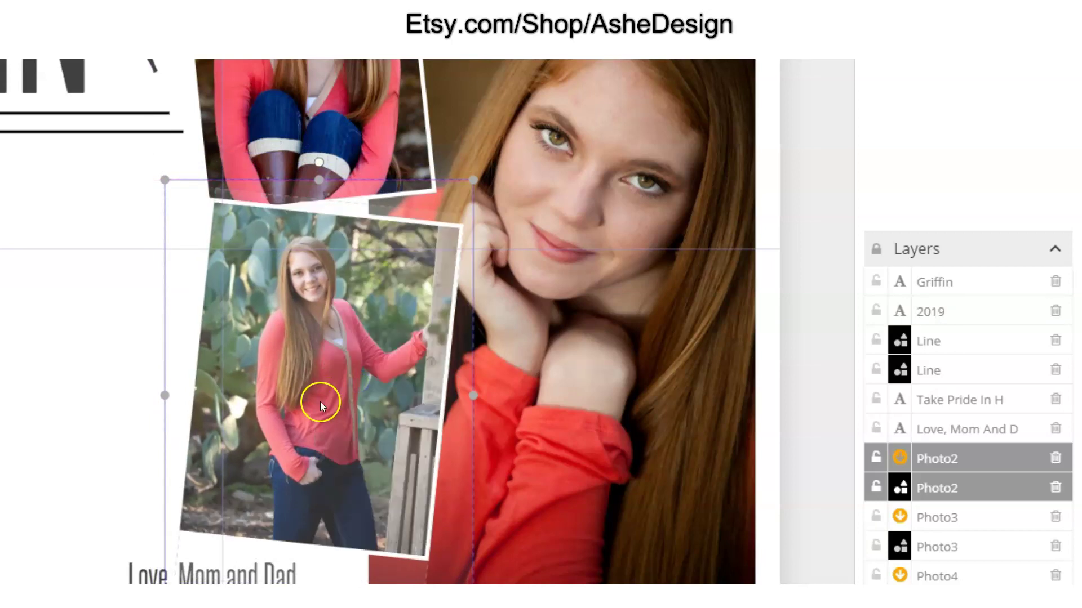
{"action": "mouse_move", "coordinate": [359, 368]}
{"action": "left_mouse_down"}
{"action": "mouse_move", "coordinate": [345, 347]}
{"action": "mouse_move", "coordinate": [298, 399]}
{"action": "mouse_move", "coordinate": [367, 353]}
{"action": "mouse_move", "coordinate": [351, 380]}
{"action": "left_mouse_up"}
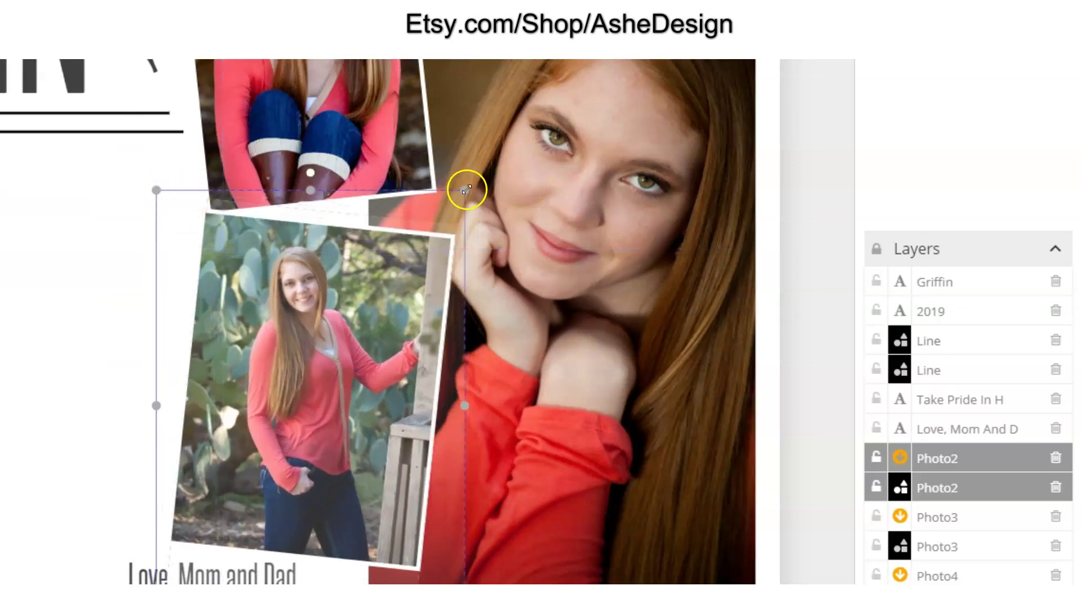
Step: Scale down the framed Photo2 group, rotate it nearly upright and place it just below the seated-girl photo
{"action": "left_click_drag", "start_coordinate": [158, 190], "coordinate": [194, 245]}
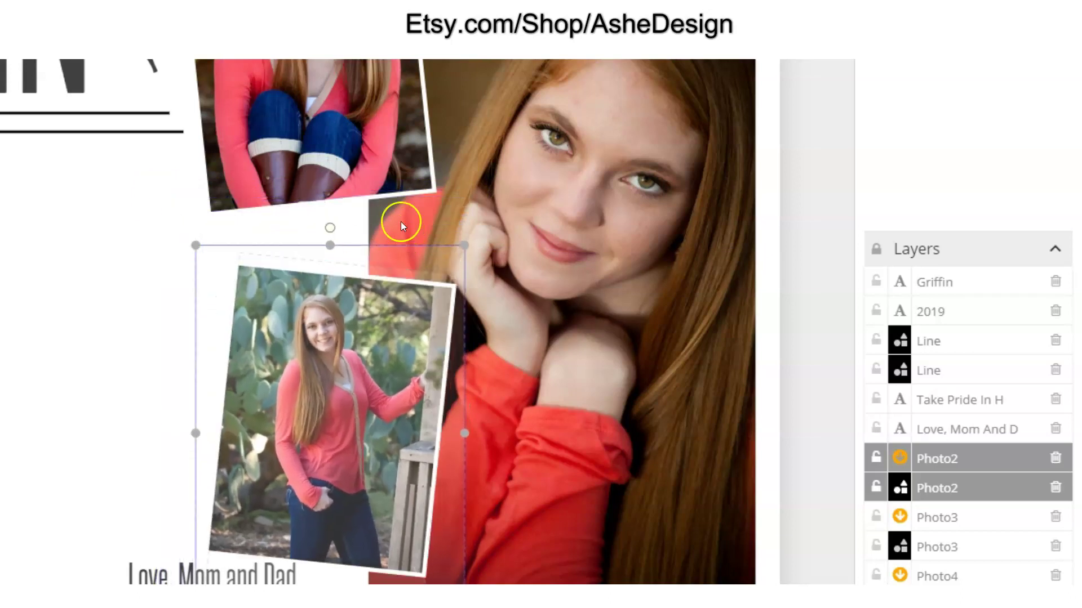
{"action": "mouse_move", "coordinate": [330, 227]}
{"action": "left_mouse_down"}
{"action": "mouse_move", "coordinate": [299, 224]}
{"action": "mouse_move", "coordinate": [318, 222]}
{"action": "mouse_move", "coordinate": [309, 224]}
{"action": "left_mouse_up"}
{"action": "left_click_drag", "start_coordinate": [347, 381], "coordinate": [342, 356]}
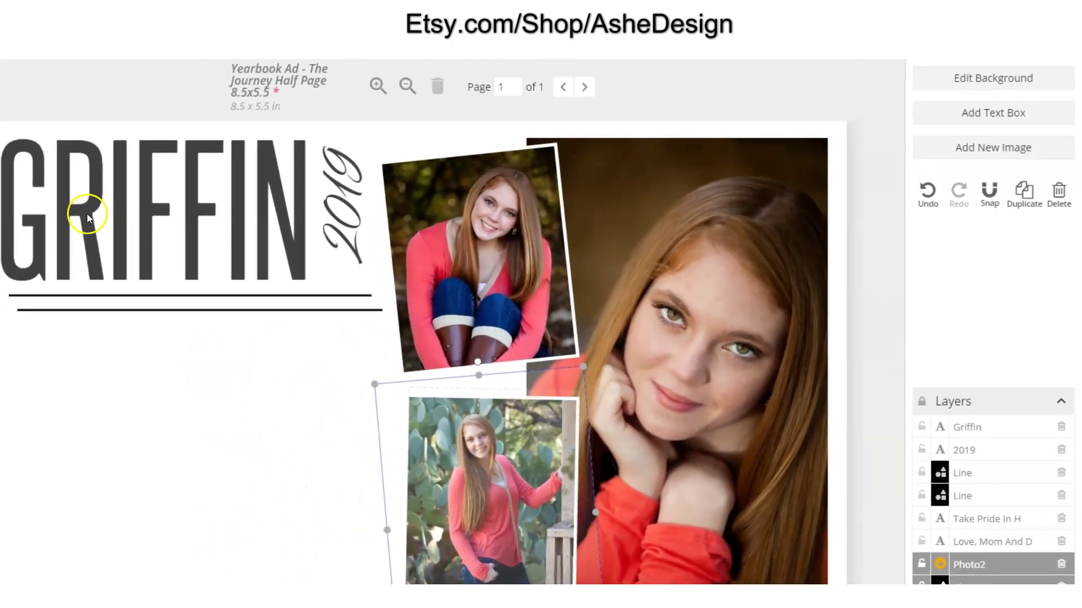
Step: Replace the large headline name with the new student's first name
{"action": "left_click", "coordinate": [86, 213]}
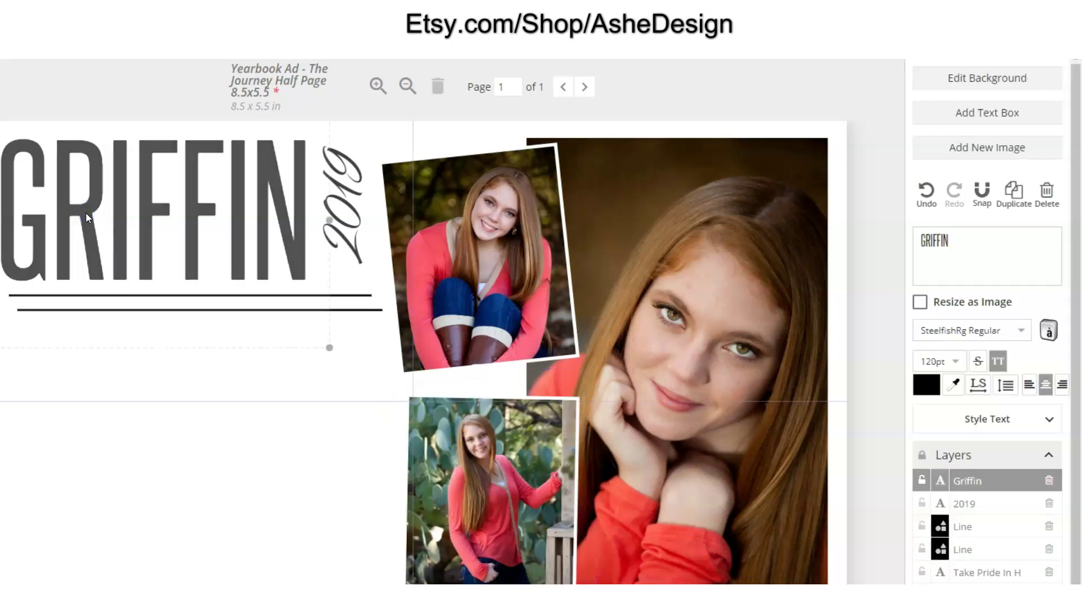
{"action": "left_click", "coordinate": [961, 237]}
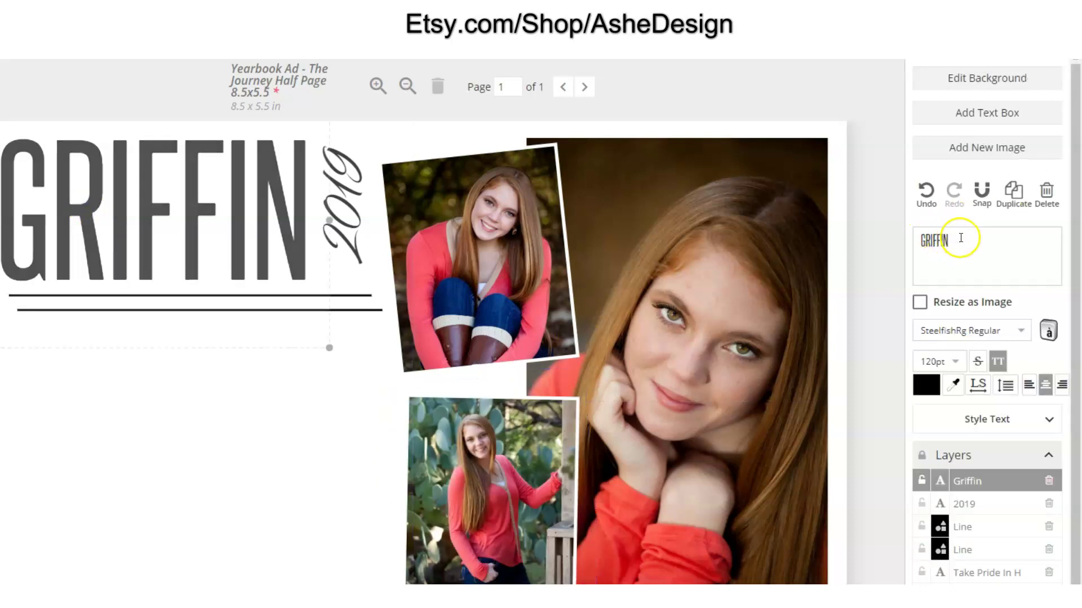
{"action": "left_click_drag", "start_coordinate": [960, 238], "coordinate": [912, 239]}
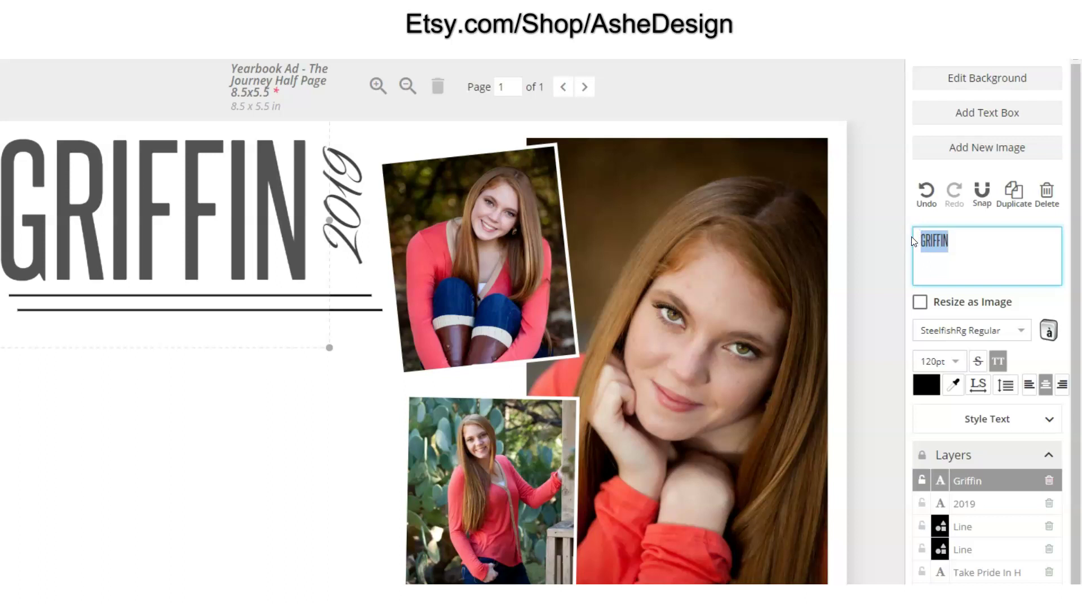
{"action": "type", "text": "S"}
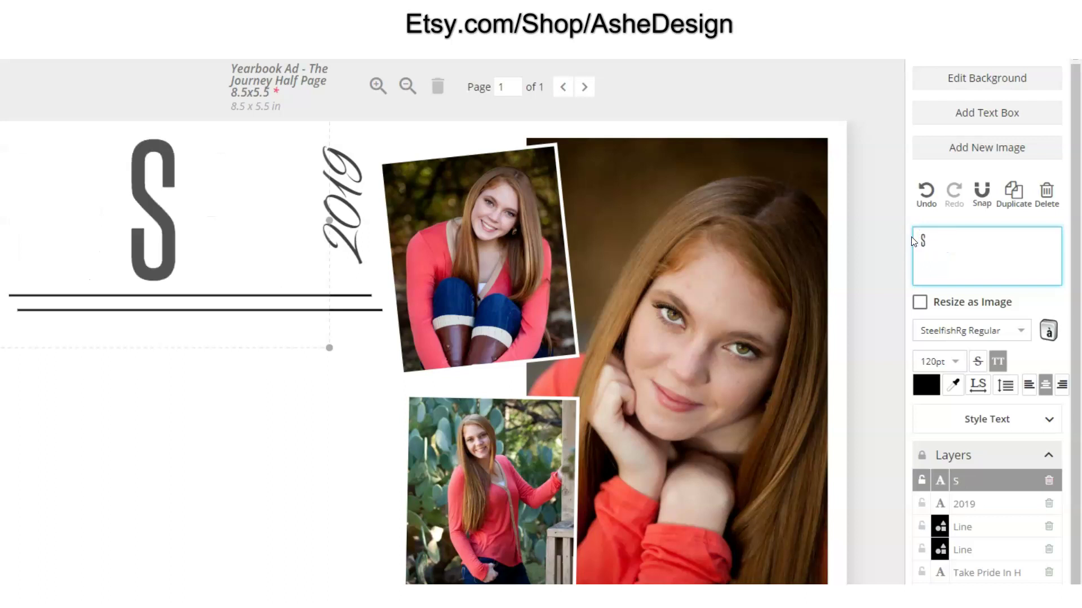
{"action": "type", "text": "teph"}
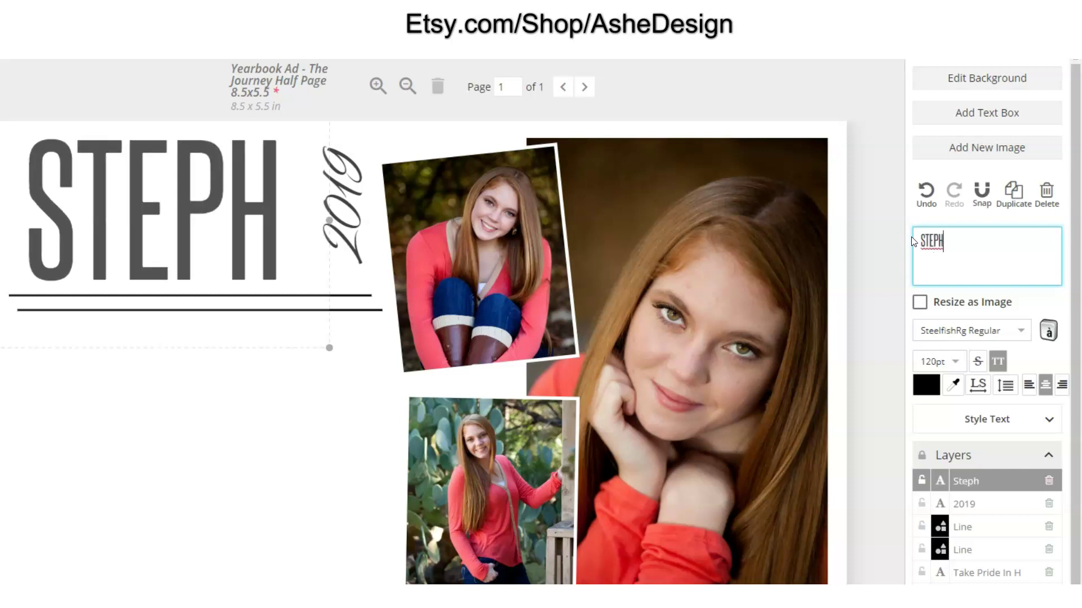
Step: Change the year text to 2020 and lay it horizontally across the end of the headline name
{"action": "left_click", "coordinate": [344, 179]}
{"action": "left_click_drag", "start_coordinate": [965, 241], "coordinate": [941, 242]}
{"action": "type", "text": "2020"}
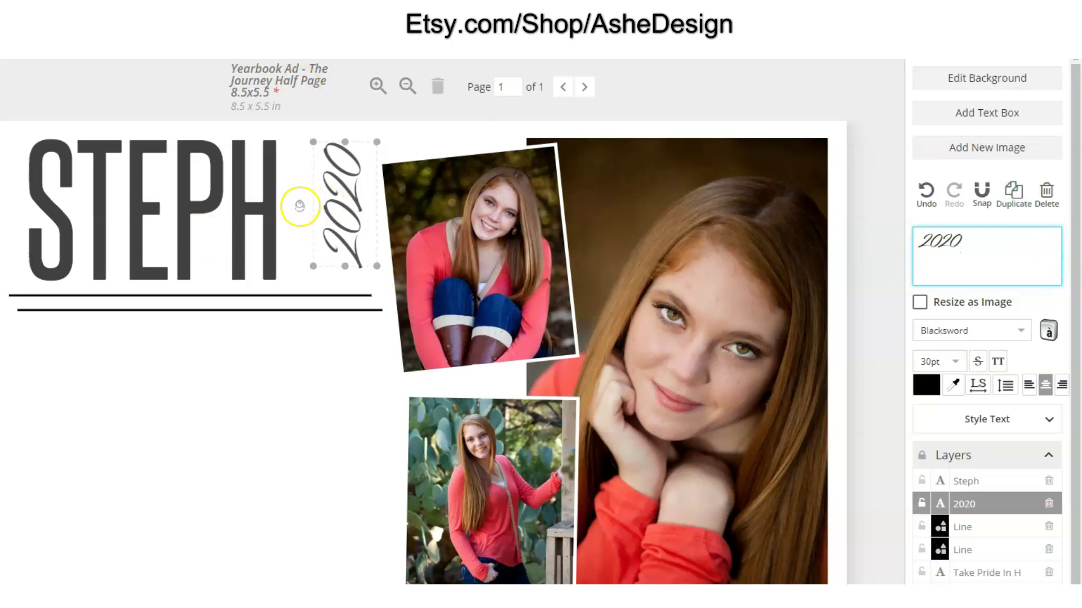
{"action": "left_click_drag", "start_coordinate": [298, 202], "coordinate": [348, 155]}
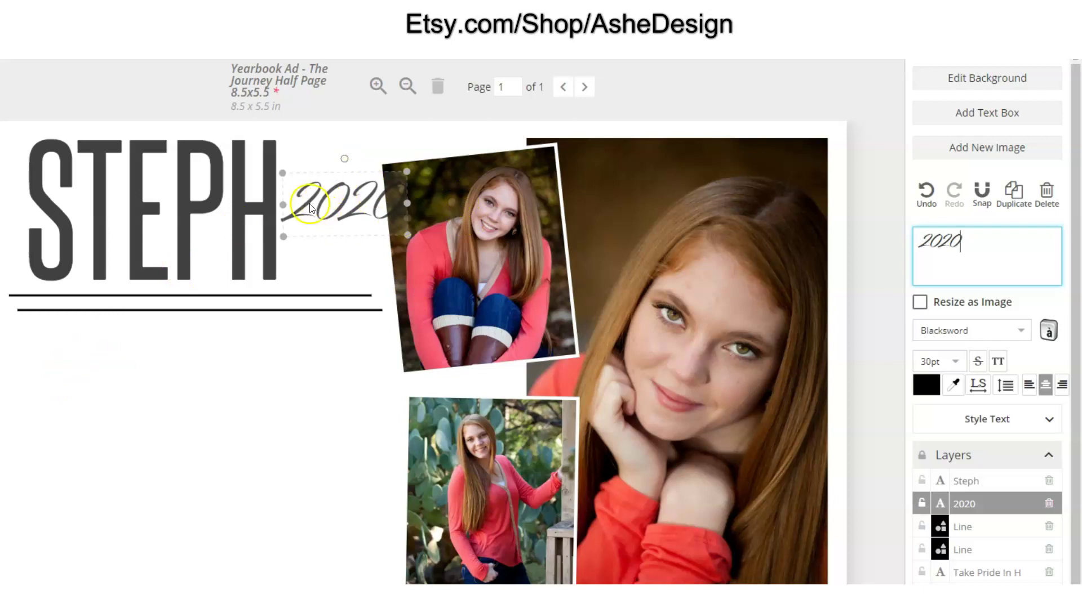
{"action": "left_click_drag", "start_coordinate": [354, 214], "coordinate": [282, 204]}
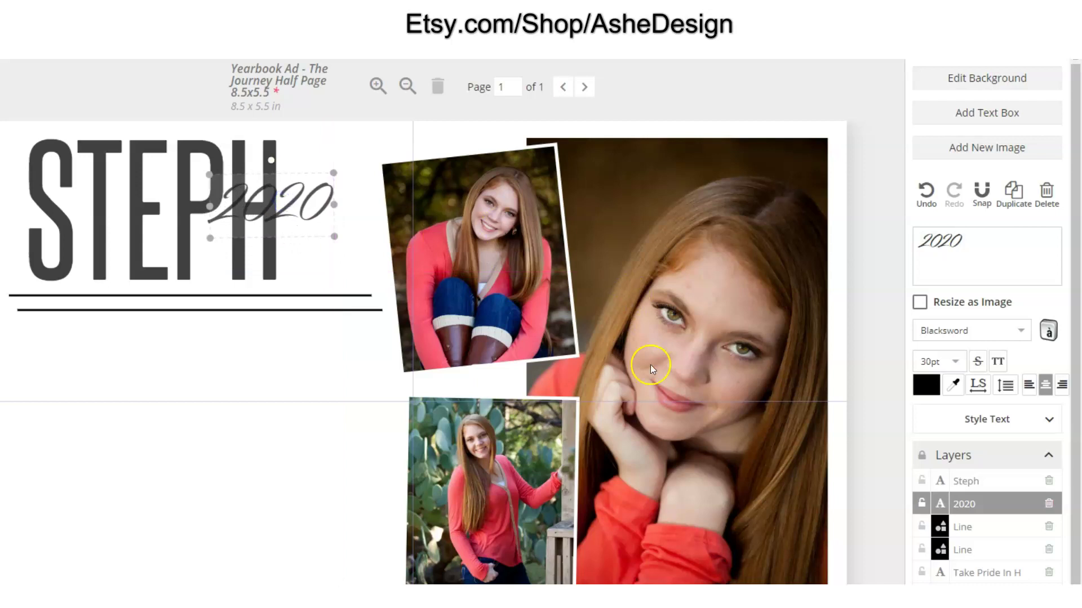
Step: Recolor the 2020 text with the coral sampled from the girl's sweater in the seated photo
{"action": "left_click", "coordinate": [927, 393]}
{"action": "left_click", "coordinate": [953, 387]}
{"action": "left_click", "coordinate": [952, 388]}
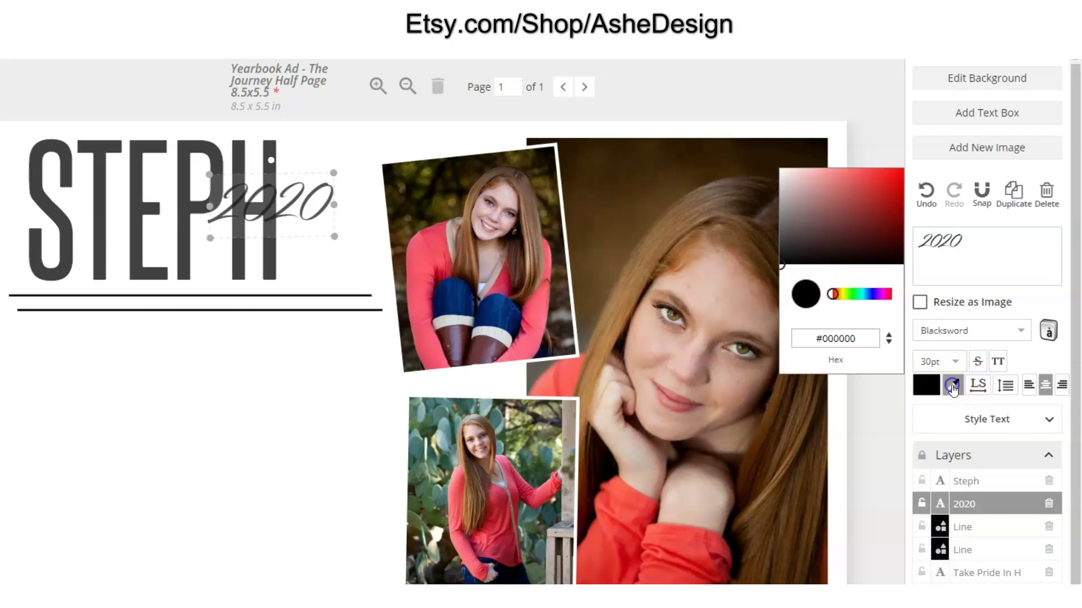
{"action": "left_click", "coordinate": [423, 253]}
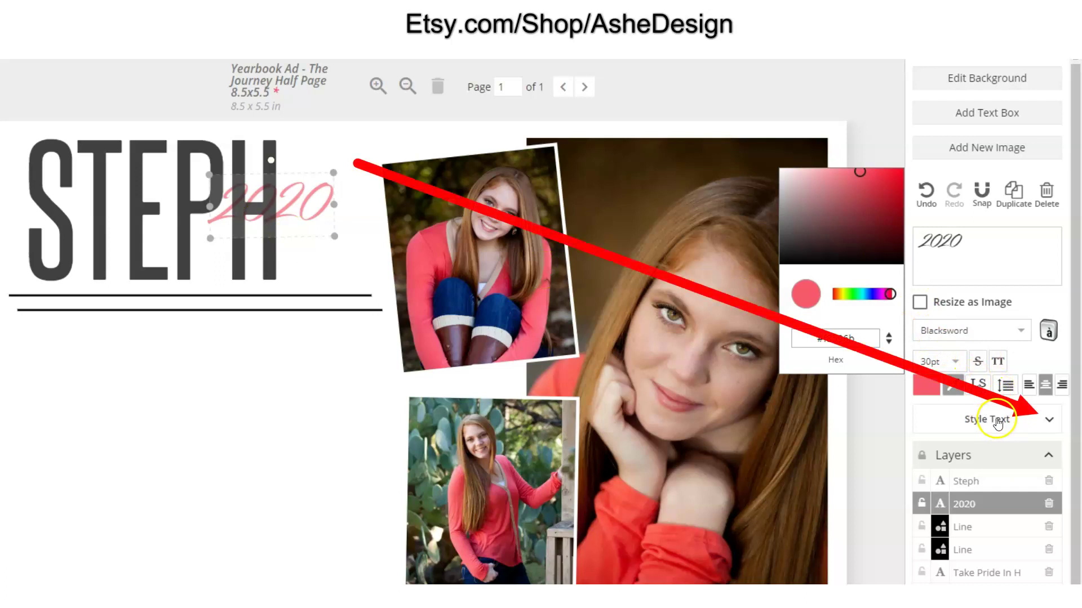
{"action": "left_click", "coordinate": [878, 403]}
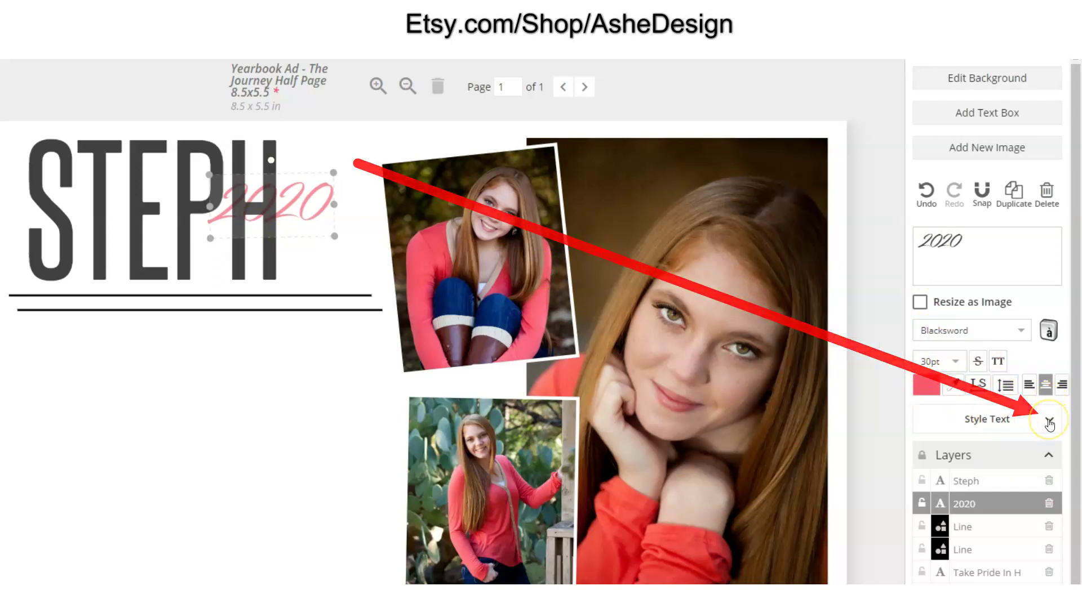
Step: Raise the opacity of the 2020 text to 100
{"action": "left_click", "coordinate": [1049, 456]}
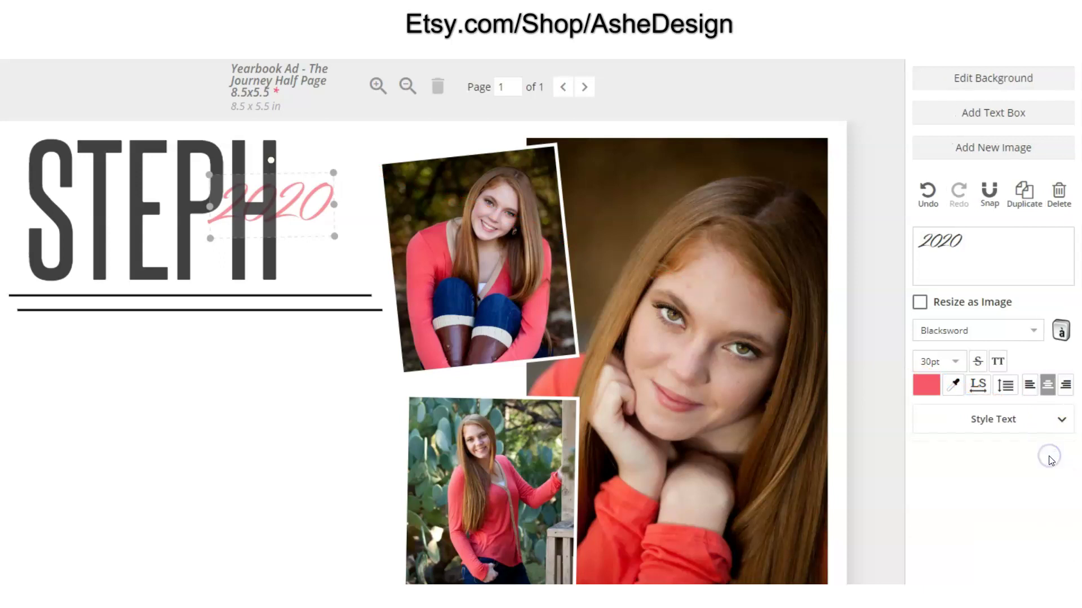
{"action": "left_click", "coordinate": [1061, 422]}
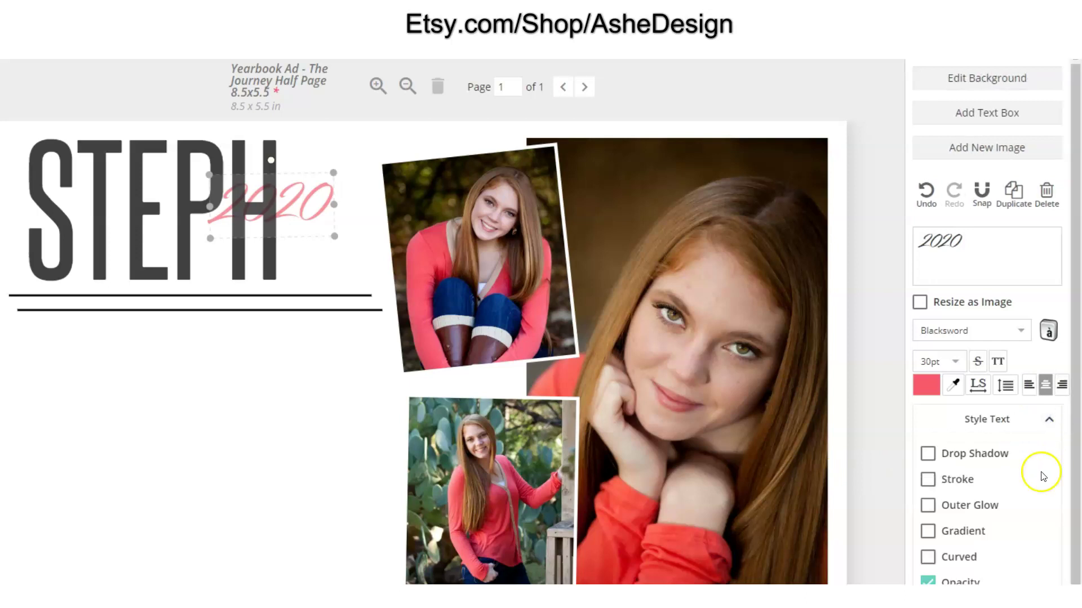
{"action": "scroll", "coordinate": [1038, 471], "scroll_direction": "down", "scroll_amount": 1}
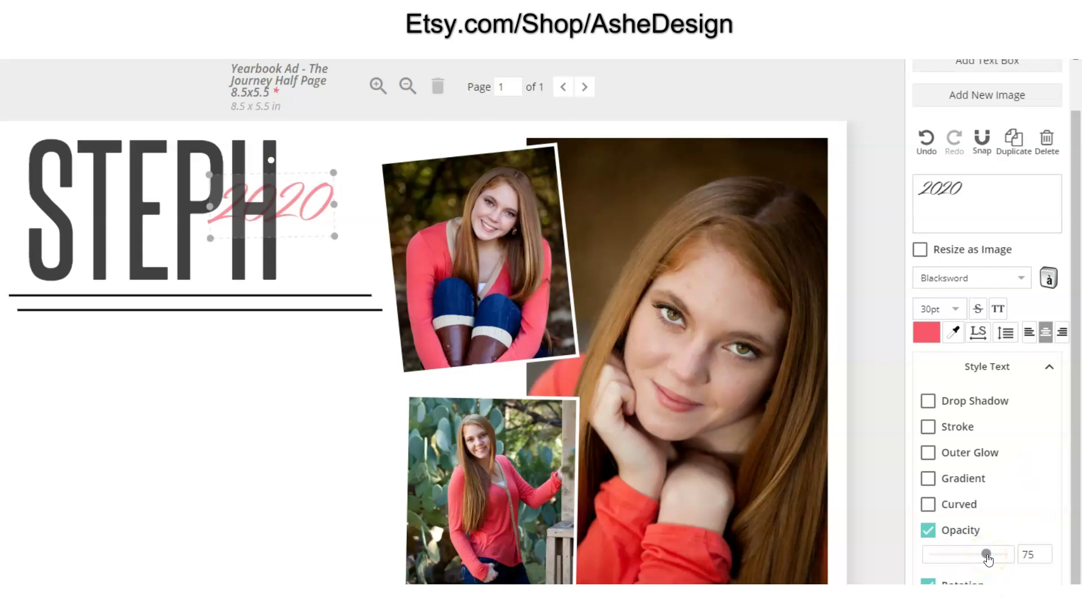
{"action": "left_click_drag", "start_coordinate": [986, 558], "coordinate": [1002, 556]}
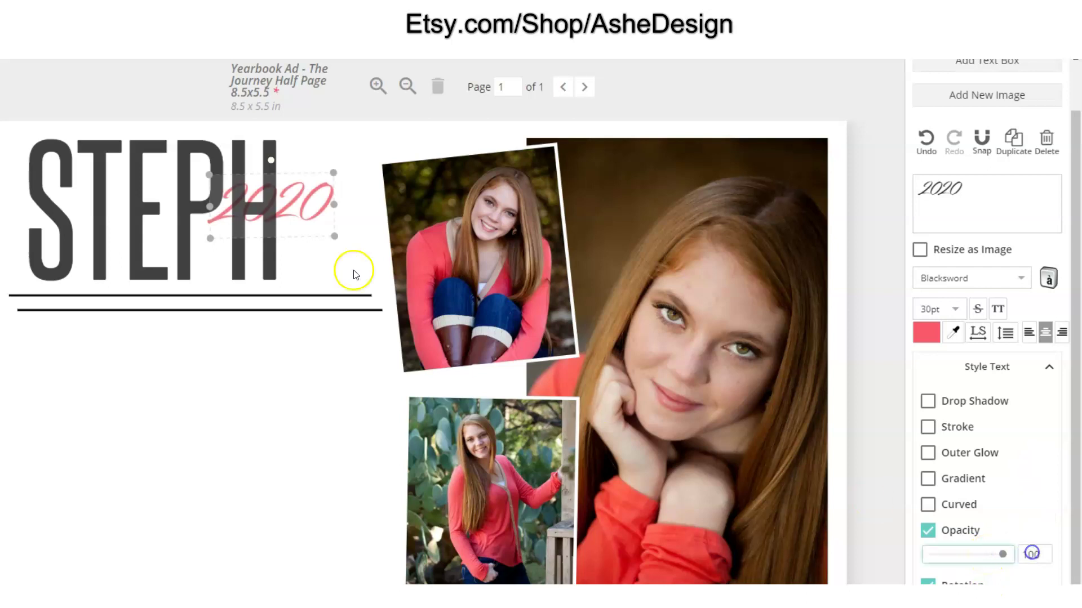
Step: Add a drop shadow to the 2020 text with a distance of 8 and a blur of 26
{"action": "left_click", "coordinate": [928, 403]}
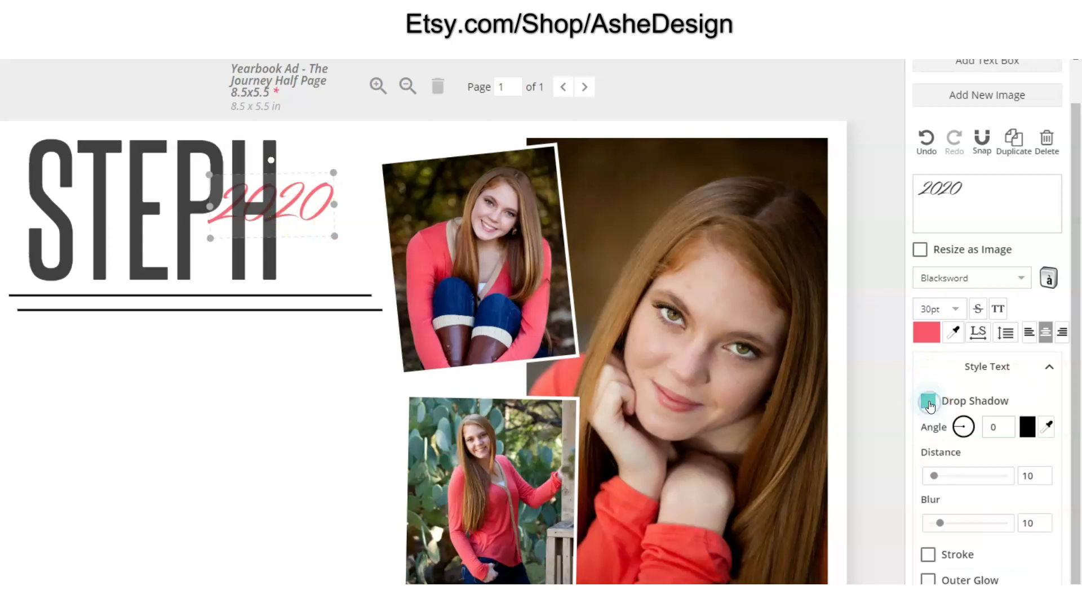
{"action": "left_click_drag", "start_coordinate": [940, 523], "coordinate": [954, 525]}
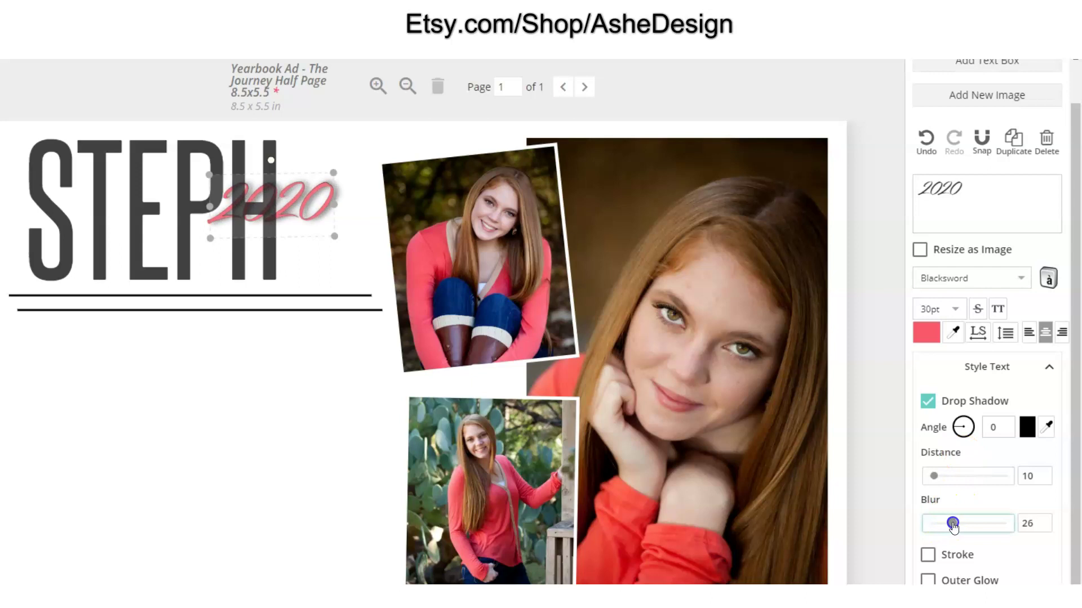
{"action": "left_click_drag", "start_coordinate": [936, 476], "coordinate": [935, 479]}
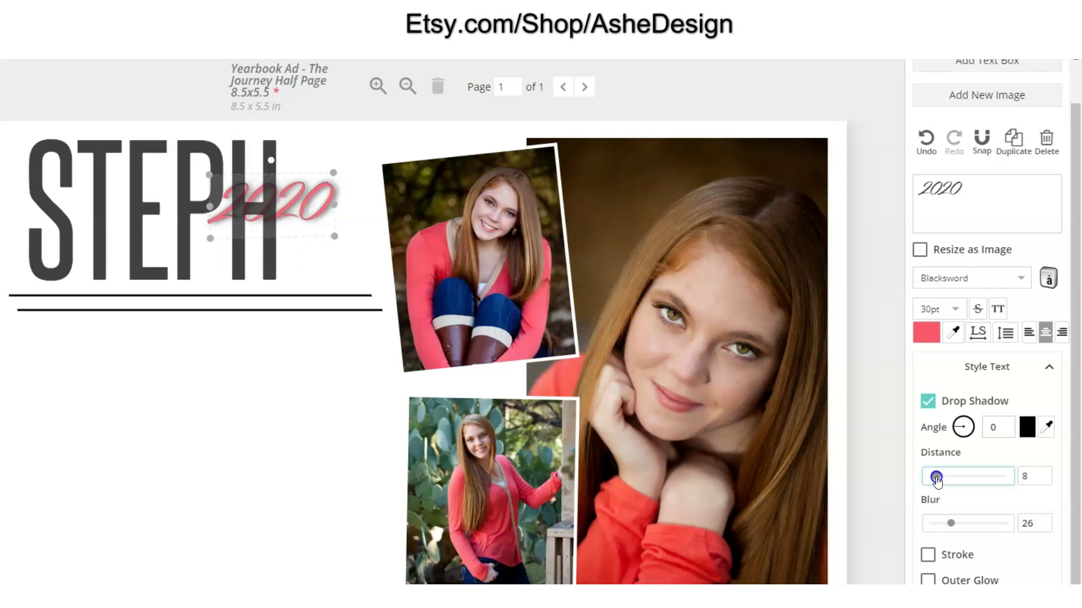
Step: Move the 2020 layer above the headline name layer and deselect it
{"action": "left_click", "coordinate": [1048, 369]}
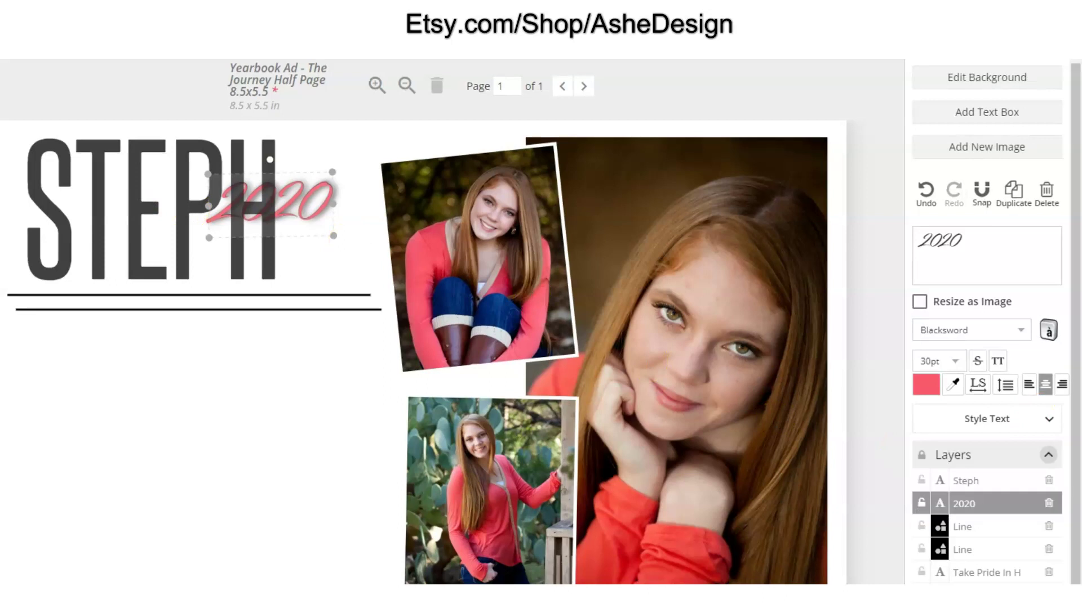
{"action": "left_click_drag", "start_coordinate": [1003, 503], "coordinate": [1006, 469]}
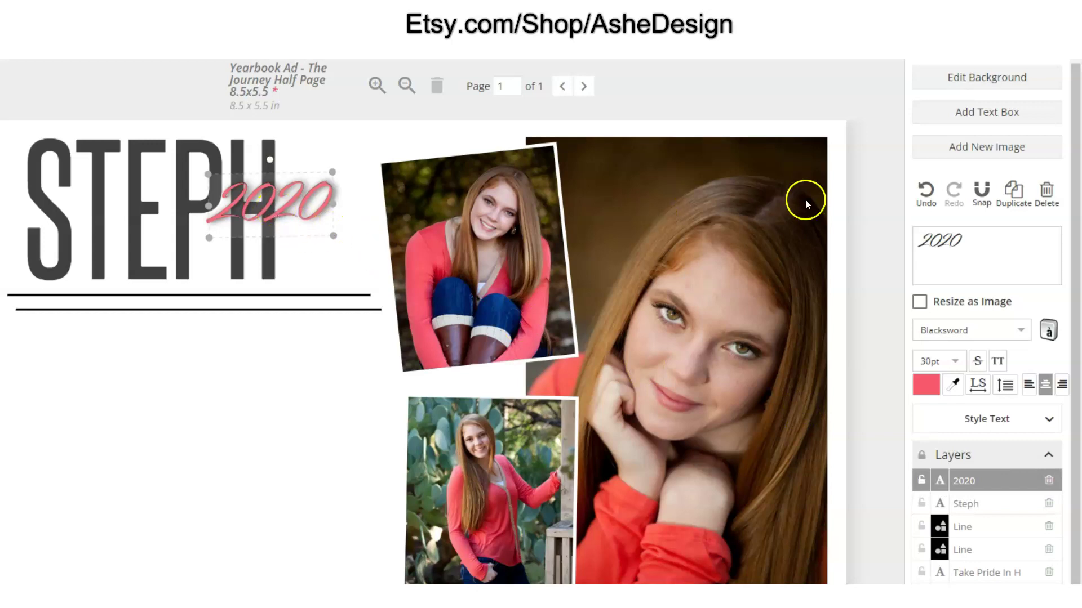
{"action": "left_click", "coordinate": [865, 206]}
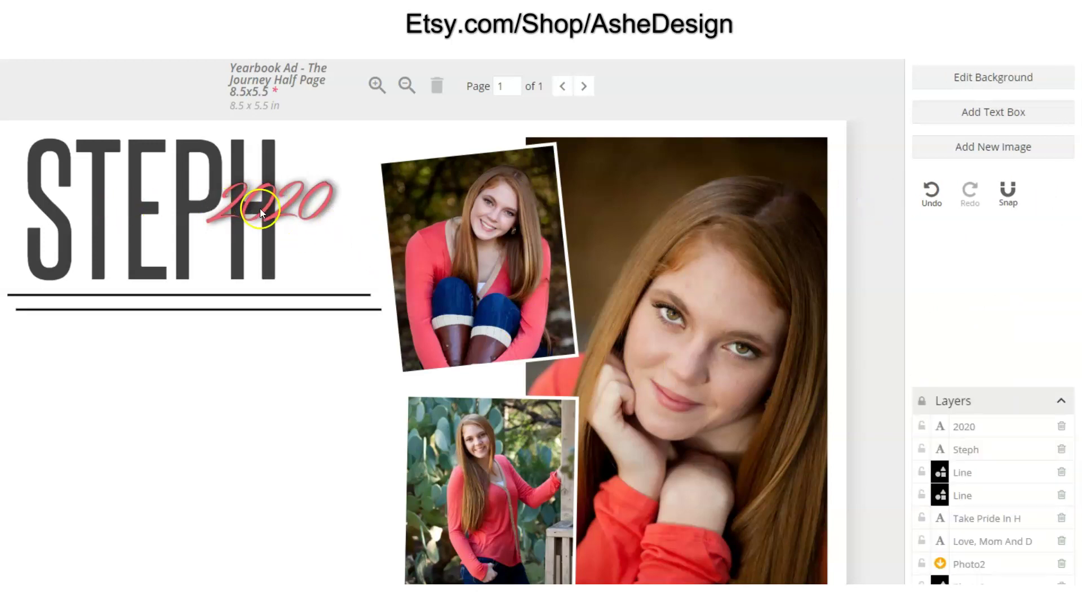
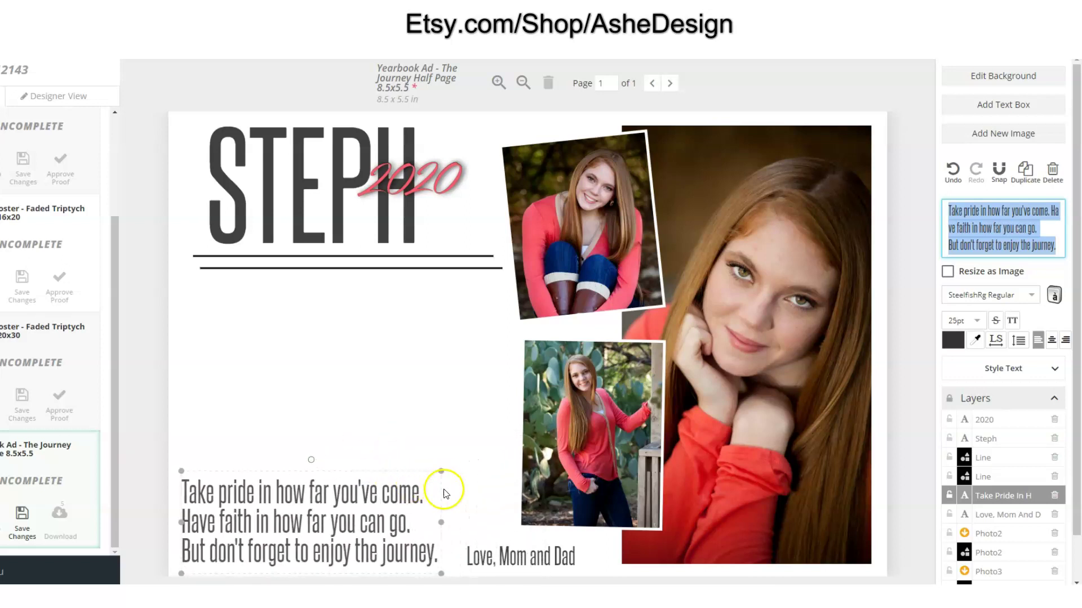
Step: Narrow the "Take pride in how far you've come" quote, place it under the double lines and enlarge it to 33pt
{"action": "mouse_move", "coordinate": [441, 471]}
{"action": "left_mouse_down"}
{"action": "mouse_move", "coordinate": [513, 445]}
{"action": "mouse_move", "coordinate": [439, 471]}
{"action": "left_mouse_up"}
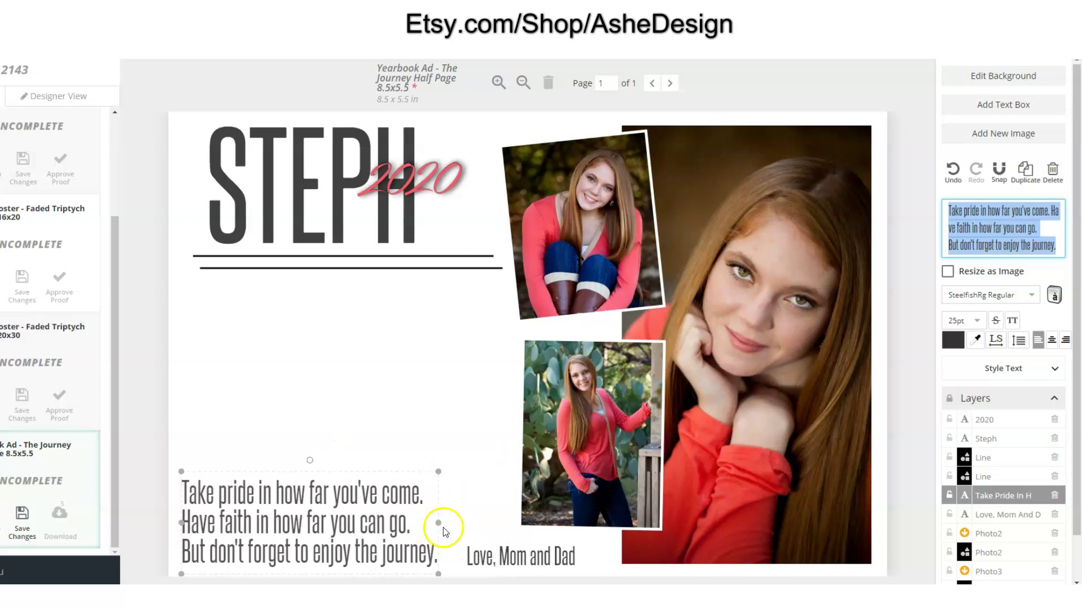
{"action": "left_click_drag", "start_coordinate": [438, 522], "coordinate": [327, 524]}
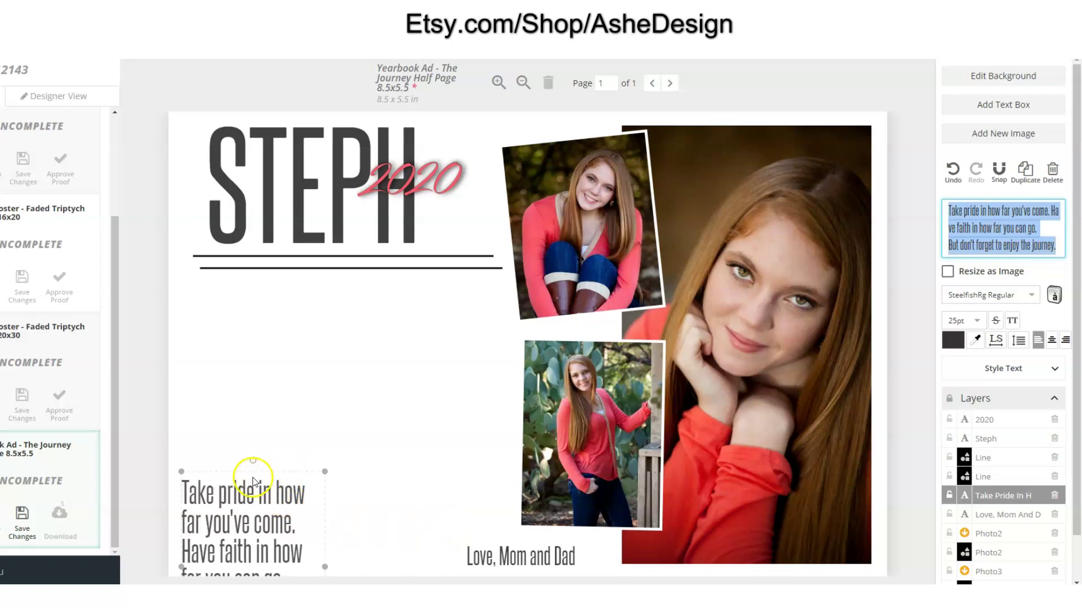
{"action": "left_click_drag", "start_coordinate": [253, 482], "coordinate": [262, 288]}
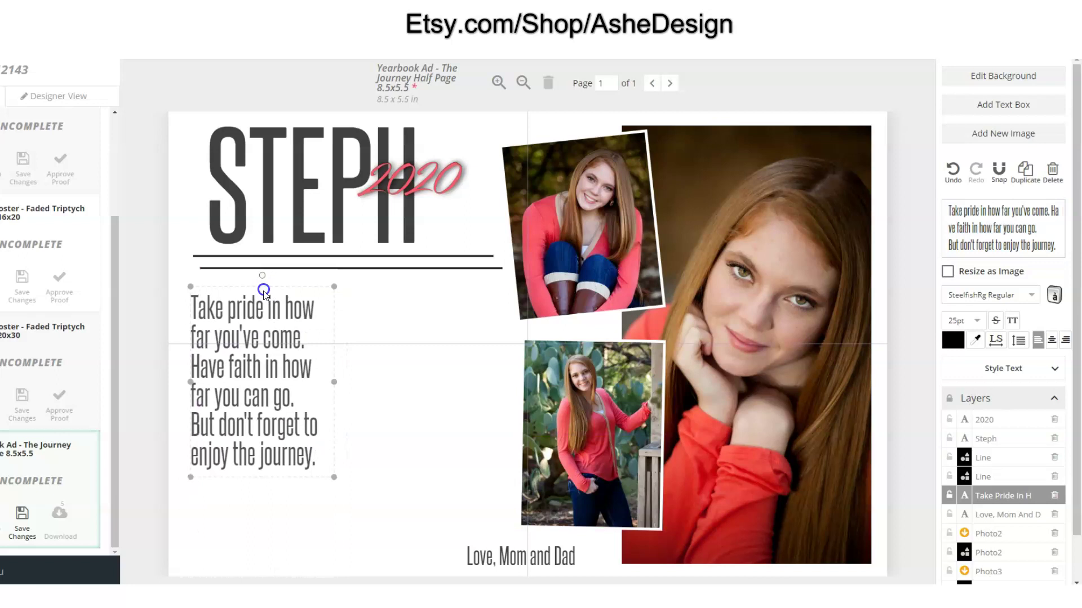
{"action": "left_click_drag", "start_coordinate": [328, 480], "coordinate": [360, 536]}
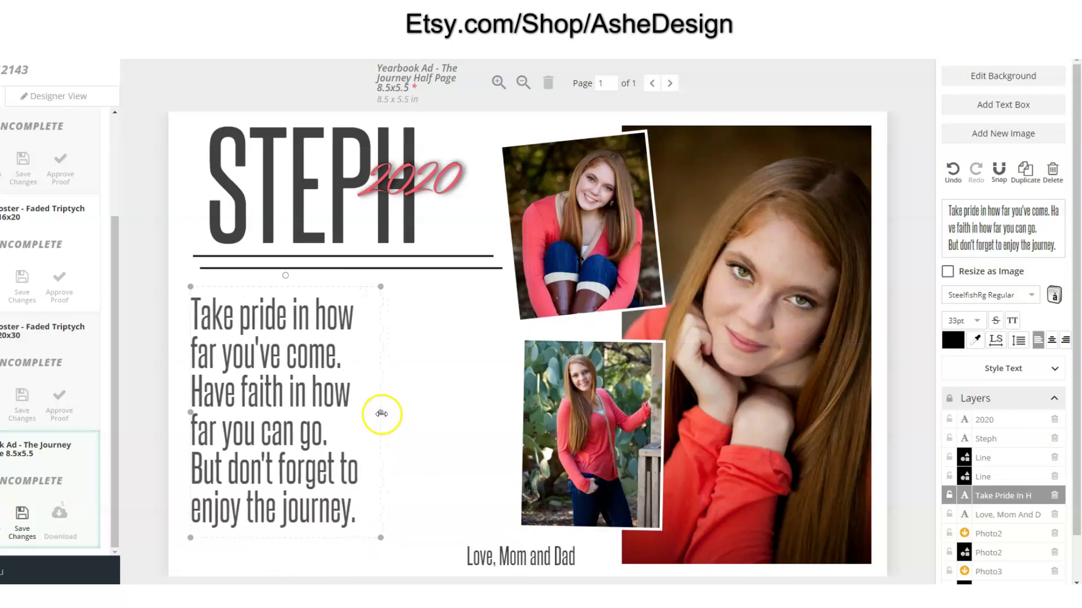
{"action": "left_click_drag", "start_coordinate": [363, 415], "coordinate": [343, 417]}
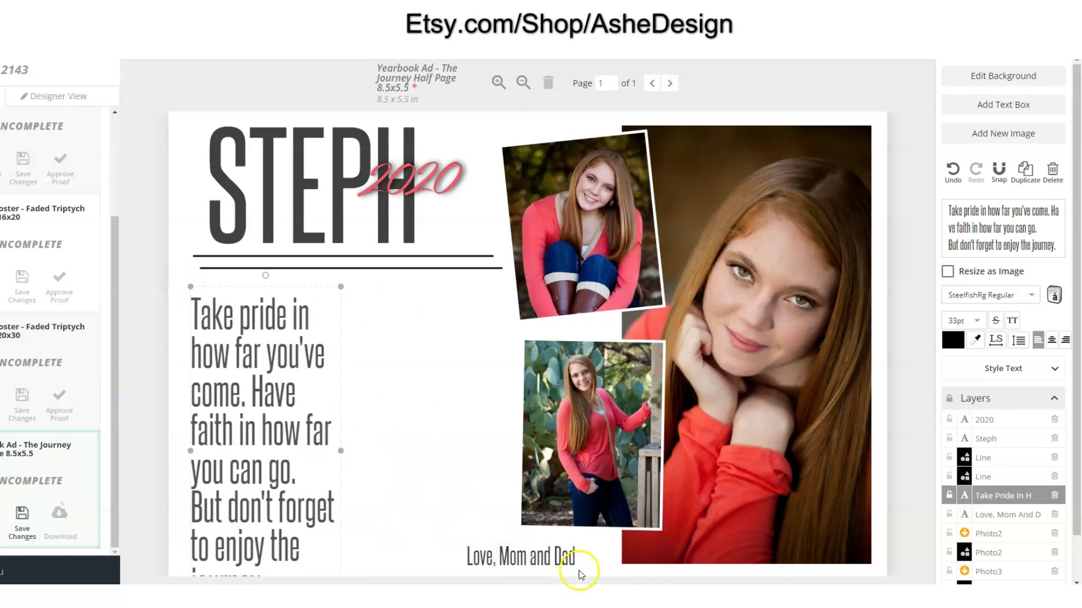
Step: Move the "Love, Mom and Dad" text beside the quote and set the words "Mom and Dad" in the Blacksword font
{"action": "left_click", "coordinate": [530, 563]}
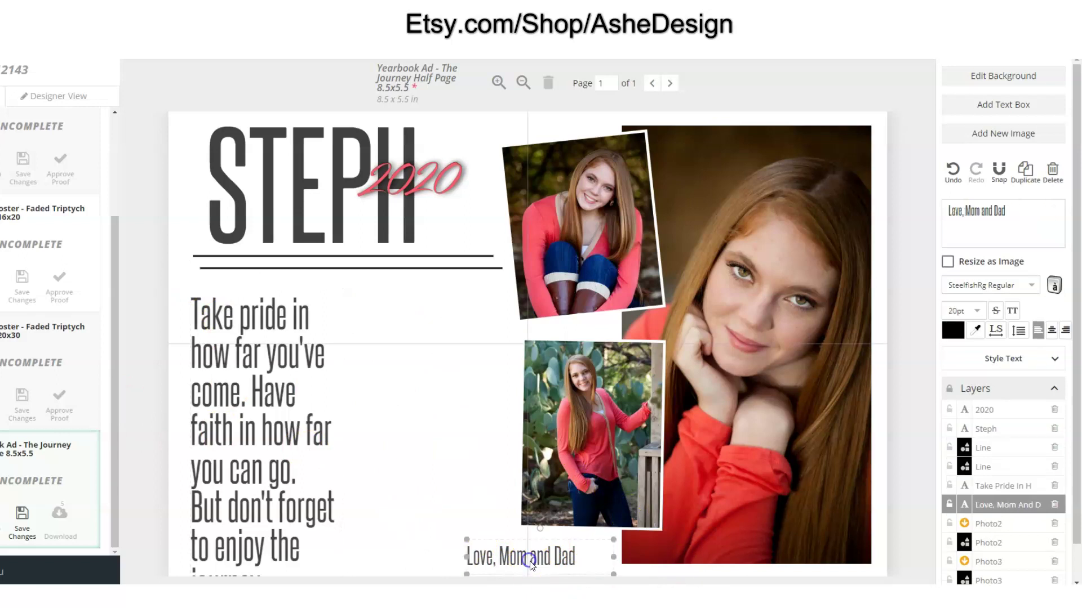
{"action": "left_click_drag", "start_coordinate": [530, 563], "coordinate": [434, 411]}
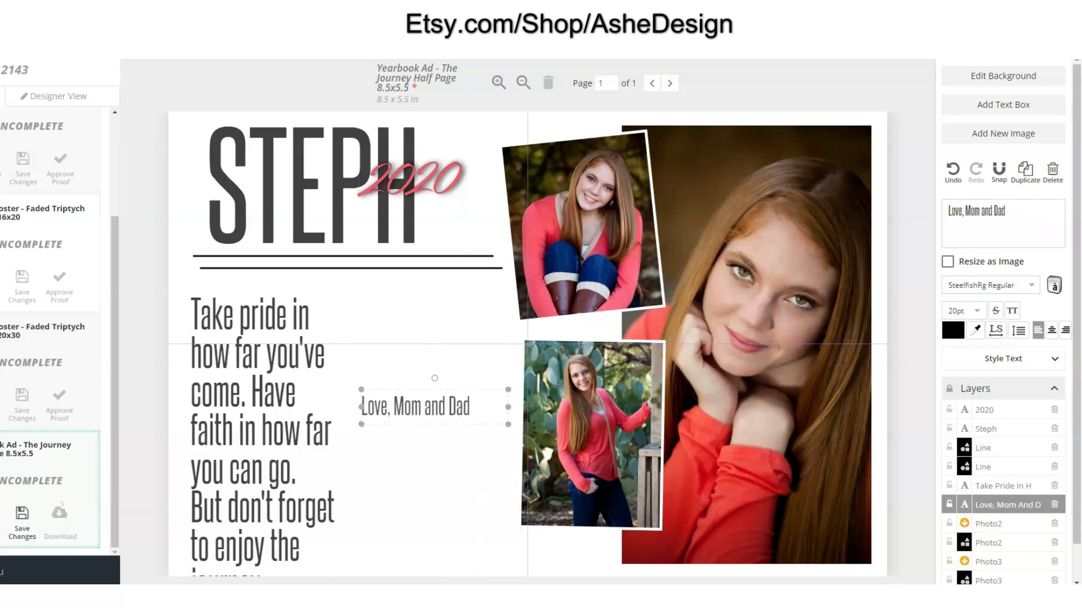
{"action": "triple_click", "coordinate": [1011, 209]}
{"action": "left_click", "coordinate": [1030, 283]}
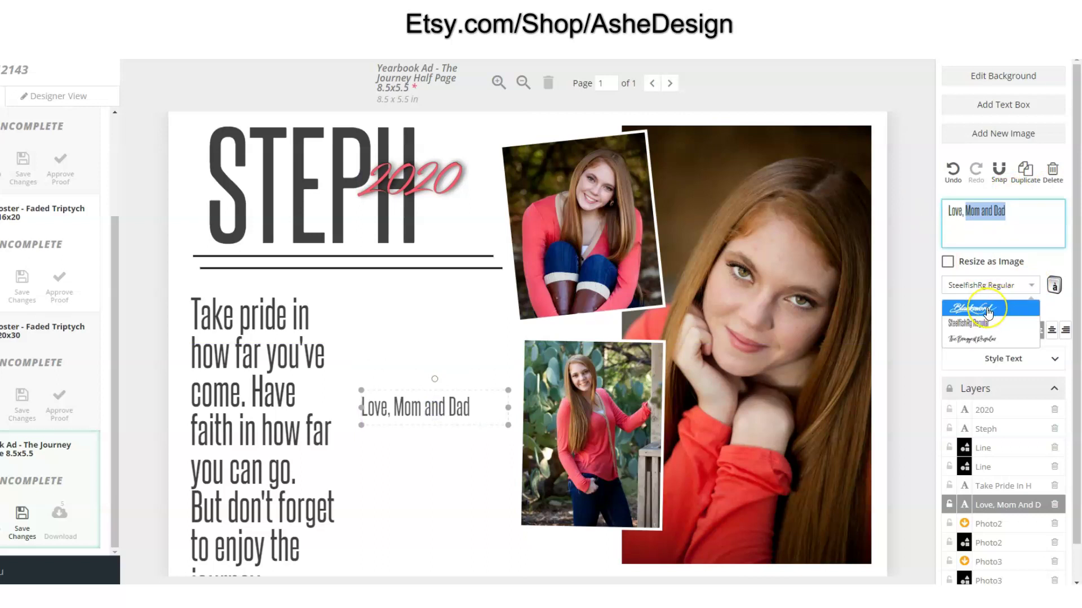
{"action": "left_click", "coordinate": [987, 308]}
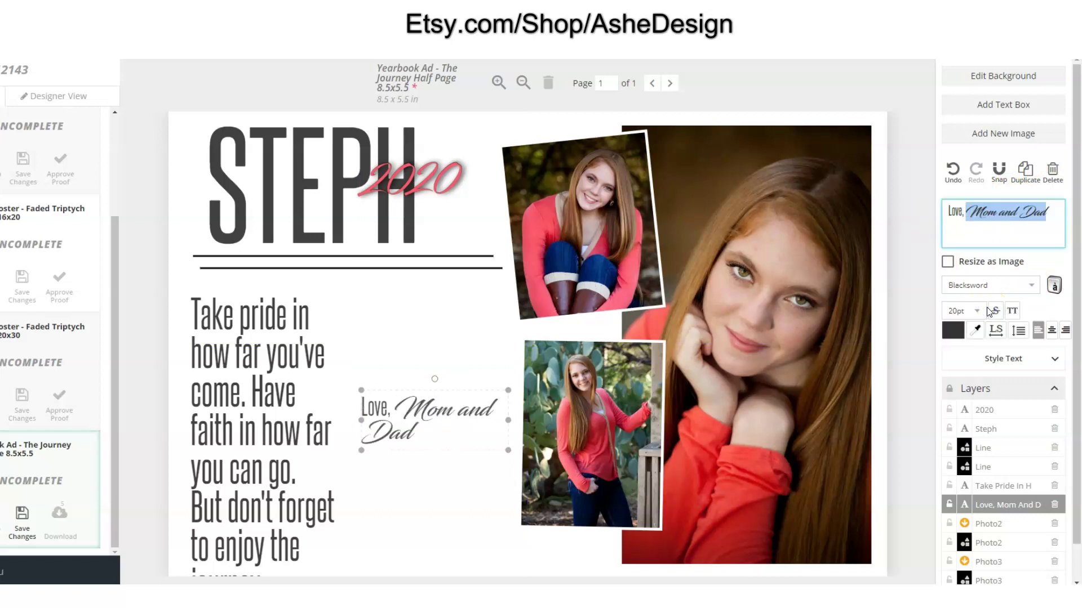
Step: Break the signature after "Love," and widen its text box so "Mom and Dad" fits on one line
{"action": "left_click", "coordinate": [968, 212]}
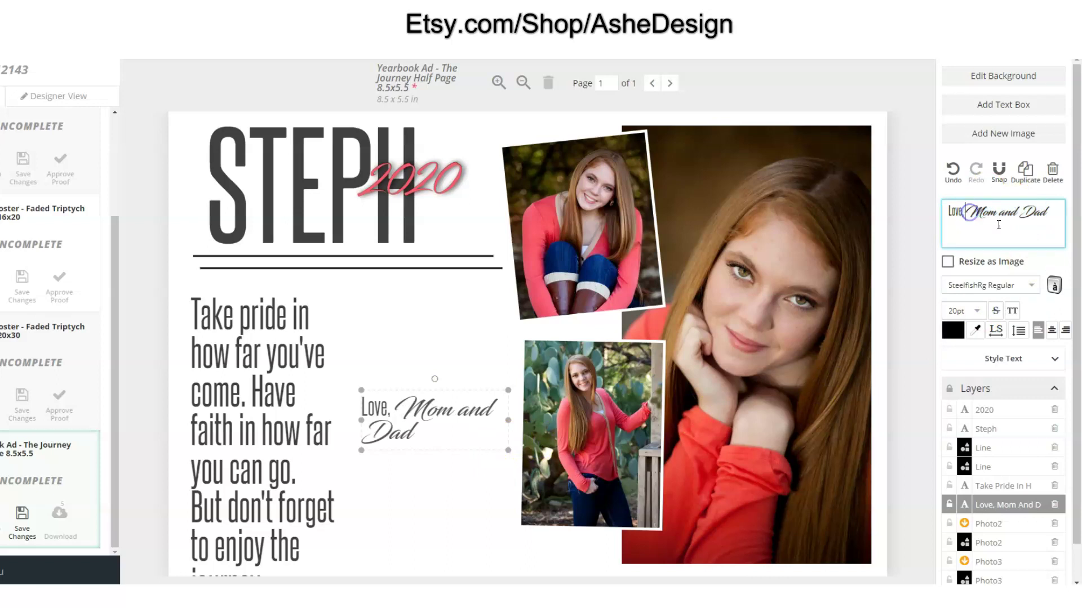
{"action": "key", "text": "Return"}
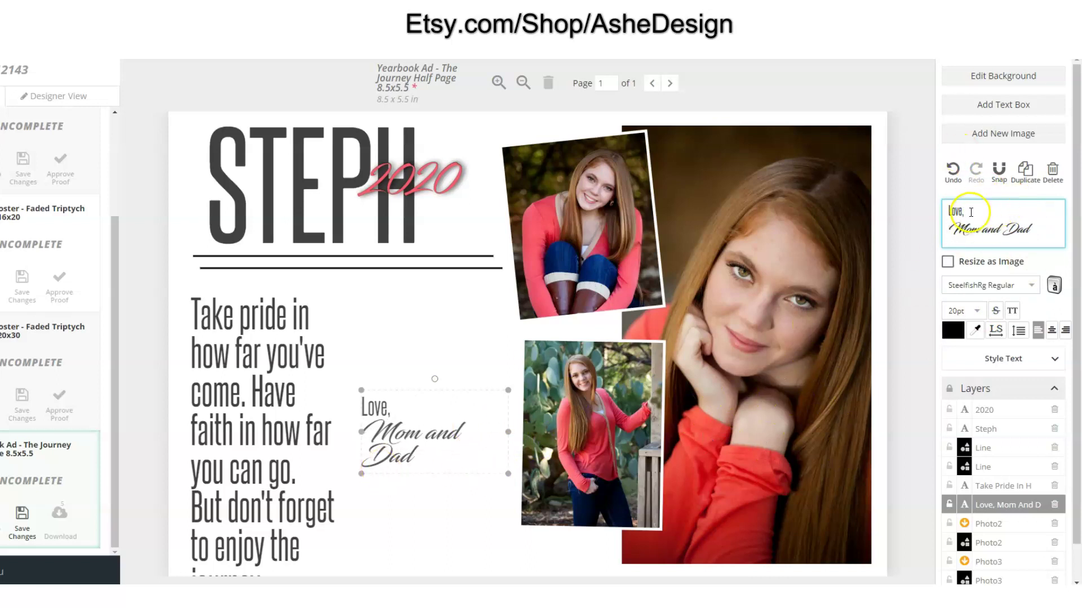
{"action": "left_click_drag", "start_coordinate": [509, 433], "coordinate": [524, 432]}
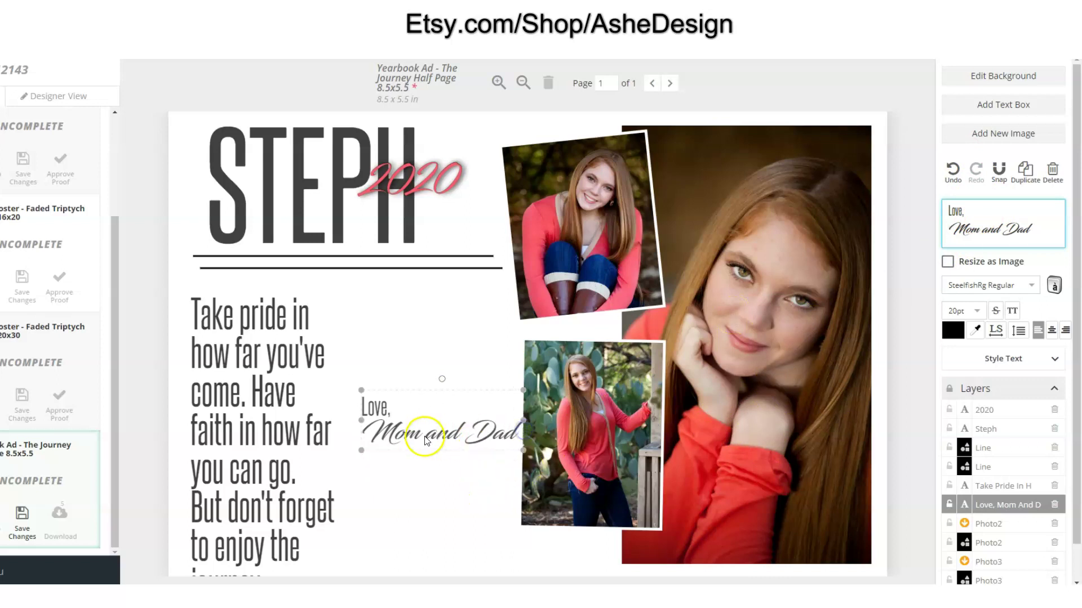
Step: Replace "and" with "&" in the signature and put "Mom", "&" and "Dad" on separate lines
{"action": "left_click", "coordinate": [1003, 230]}
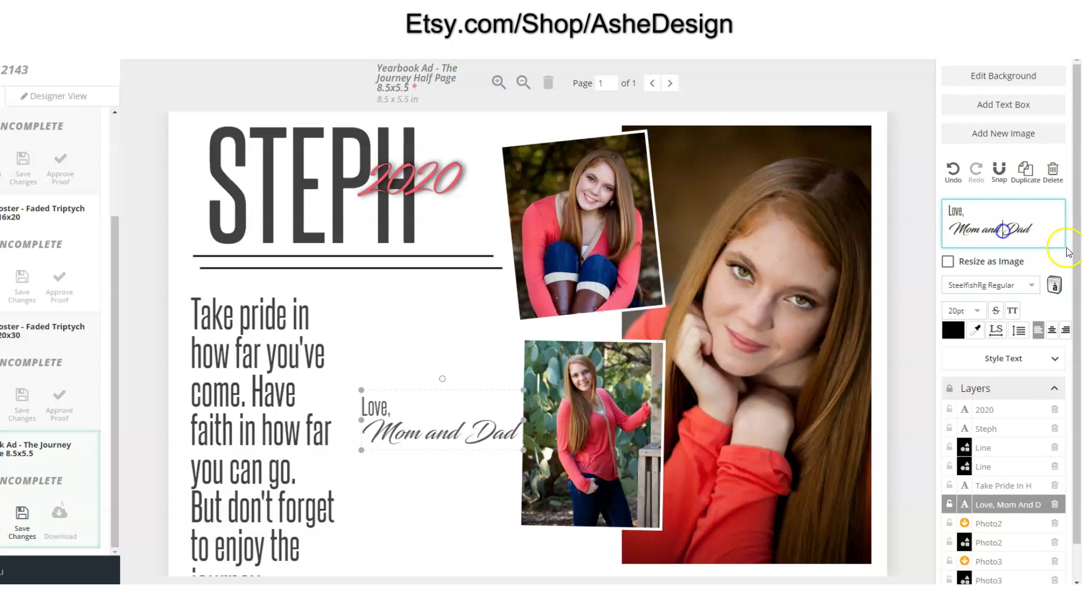
{"action": "key", "text": "BackSpace"}
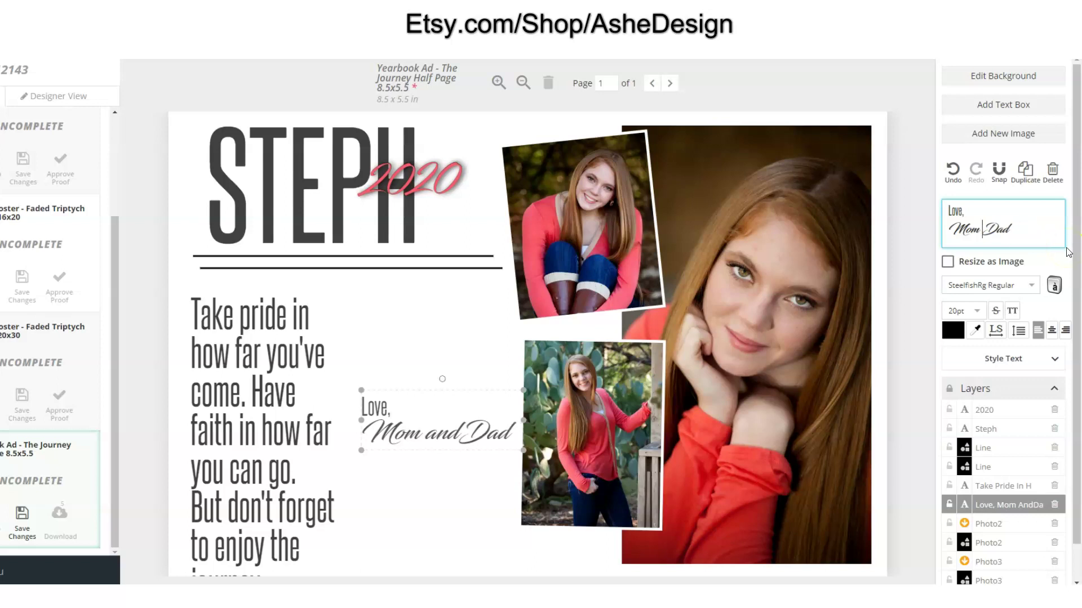
{"action": "type", "text": "&"}
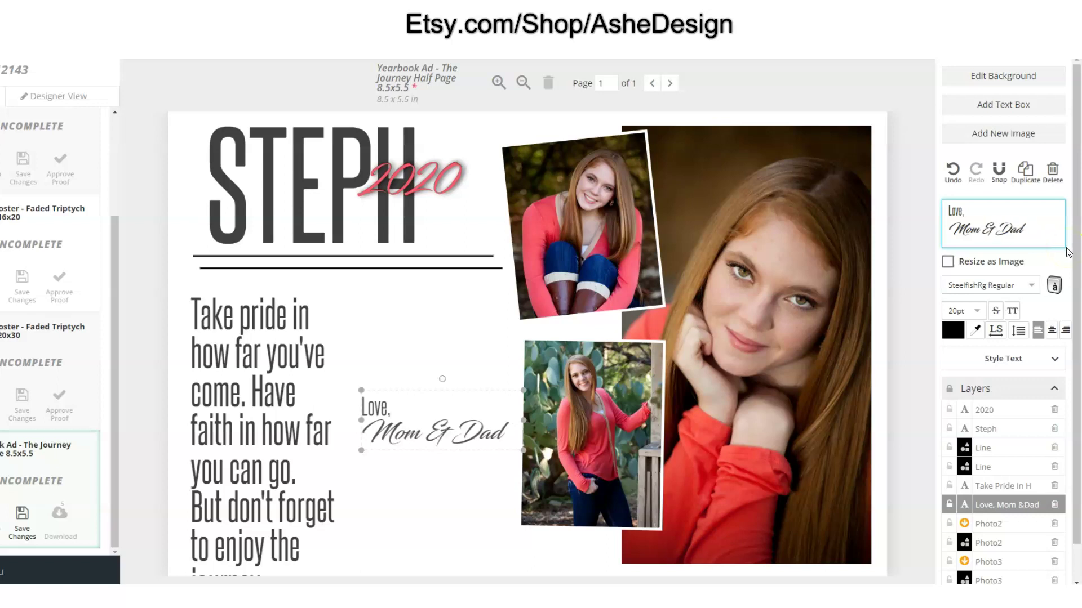
{"action": "left_click", "coordinate": [983, 229]}
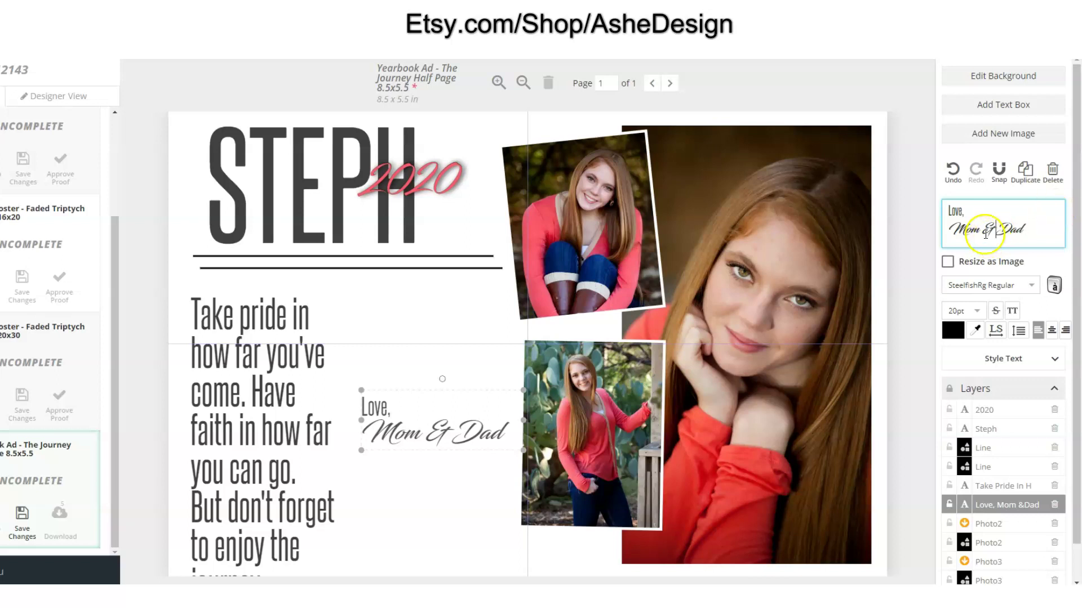
{"action": "key", "text": "Return"}
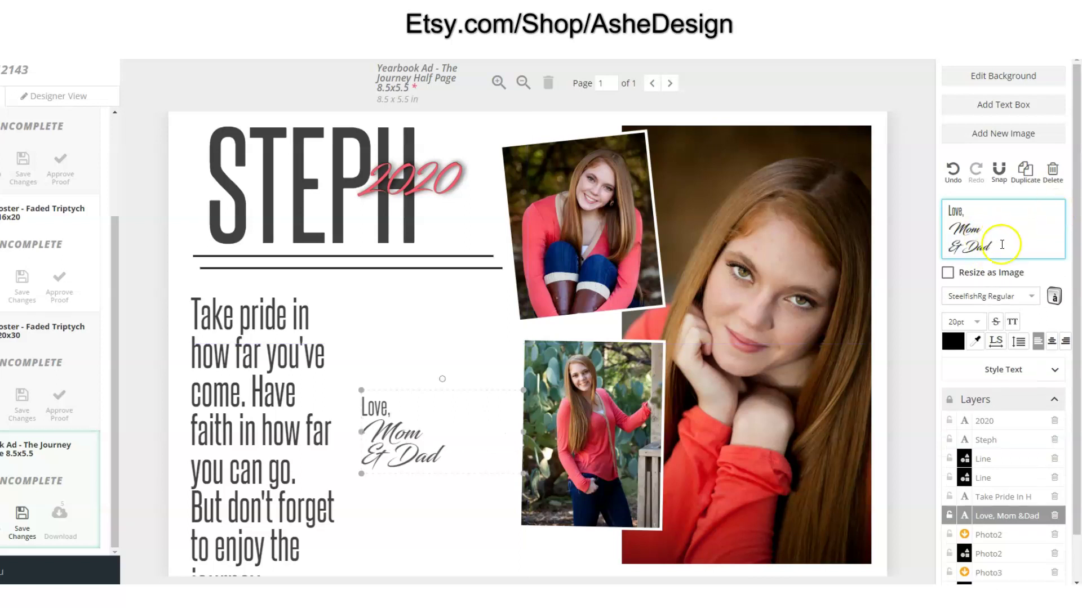
{"action": "key", "text": "Return"}
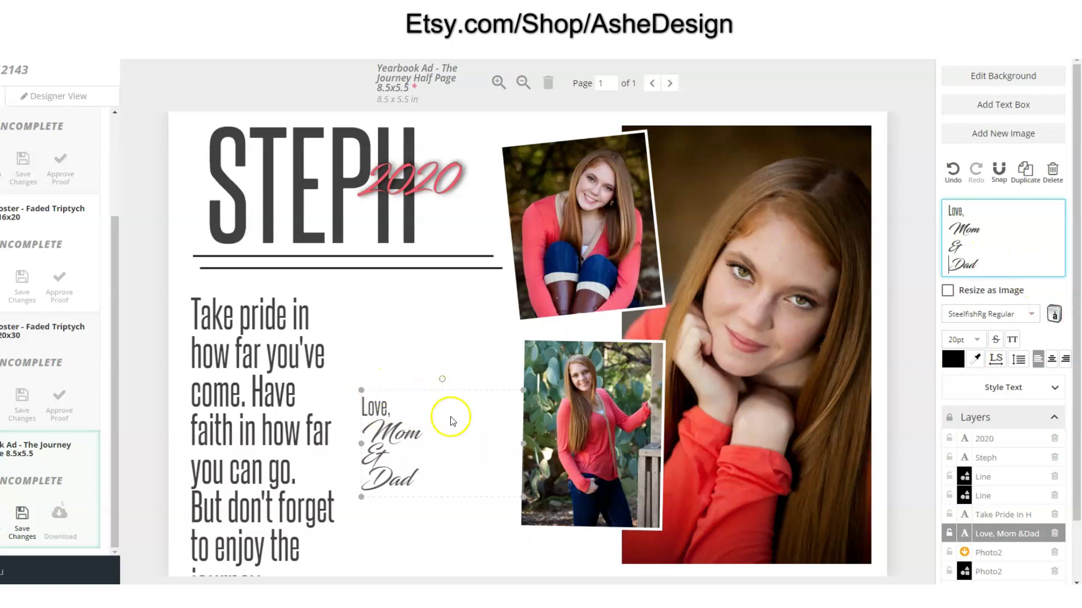
Step: Narrow the signature text box, move it lower beside the end of the quote and tilt it slightly counterclockwise
{"action": "left_click_drag", "start_coordinate": [522, 444], "coordinate": [454, 488]}
{"action": "left_click", "coordinate": [440, 435]}
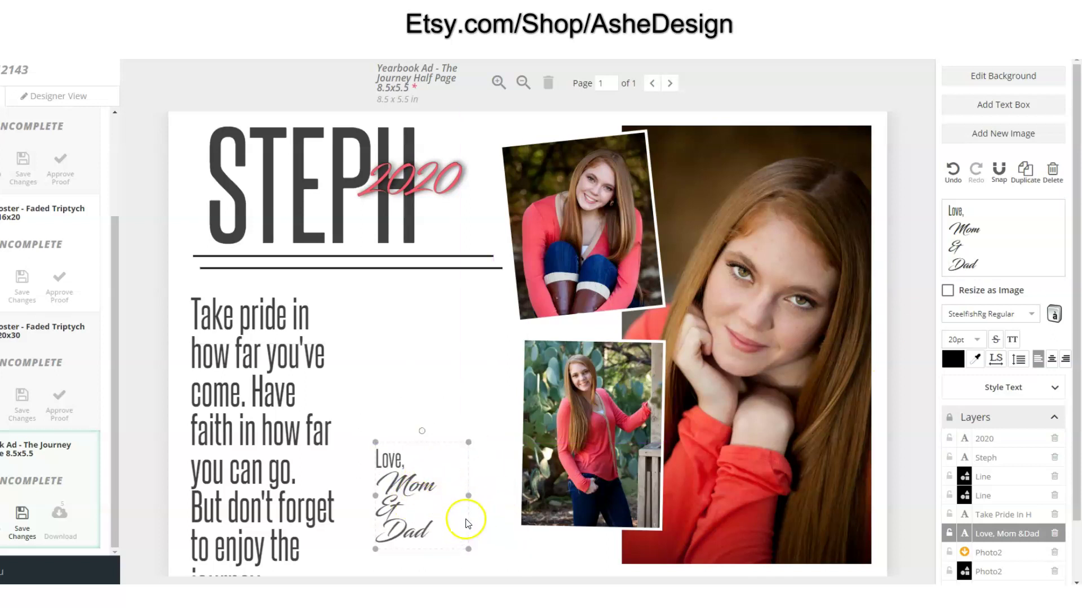
{"action": "left_click_drag", "start_coordinate": [422, 430], "coordinate": [399, 432]}
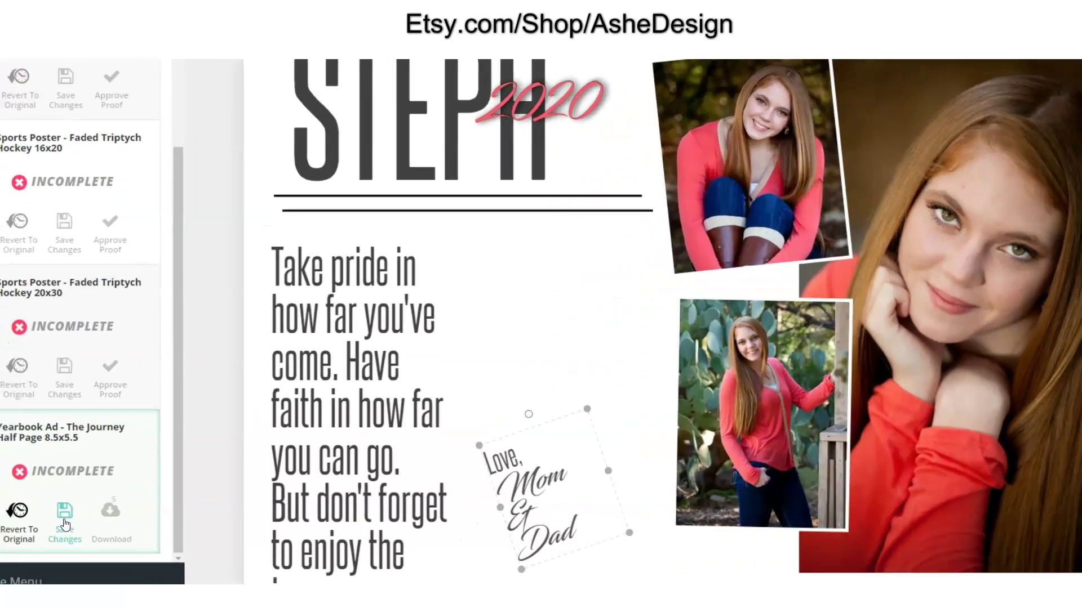
Step: Save the changes to the Yearbook Ad - The Journey Half Page design and start its download in JPG format
{"action": "left_click", "coordinate": [22, 526]}
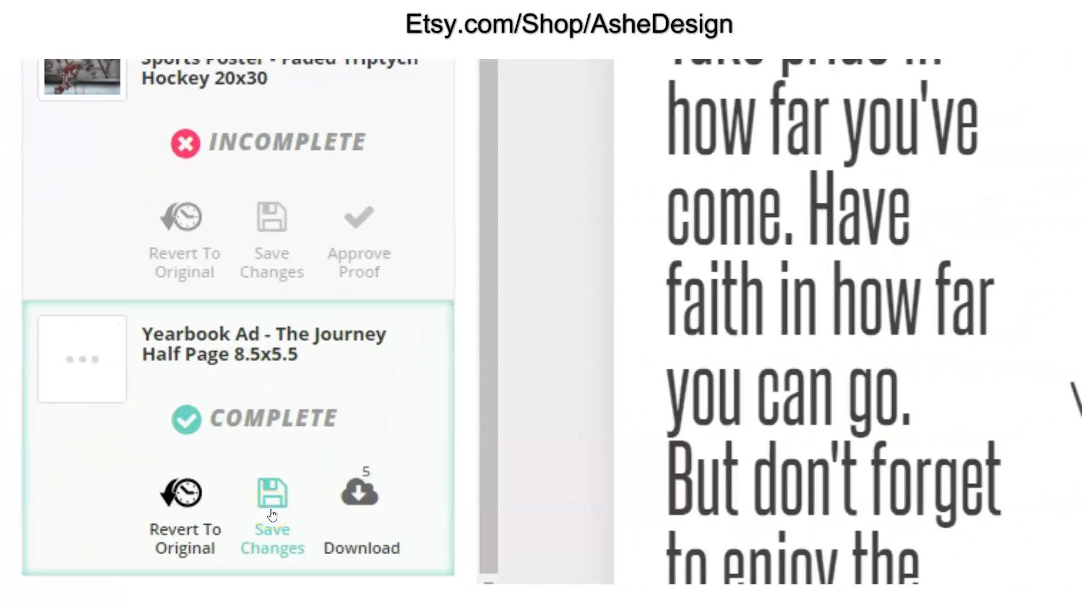
{"action": "left_click", "coordinate": [362, 510]}
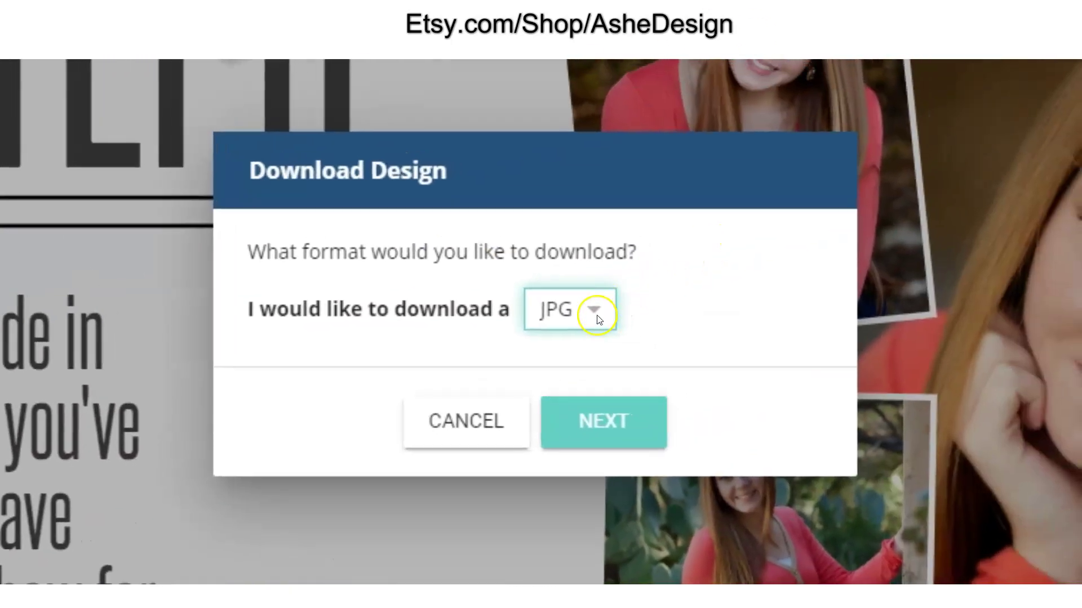
{"action": "left_click", "coordinate": [599, 318]}
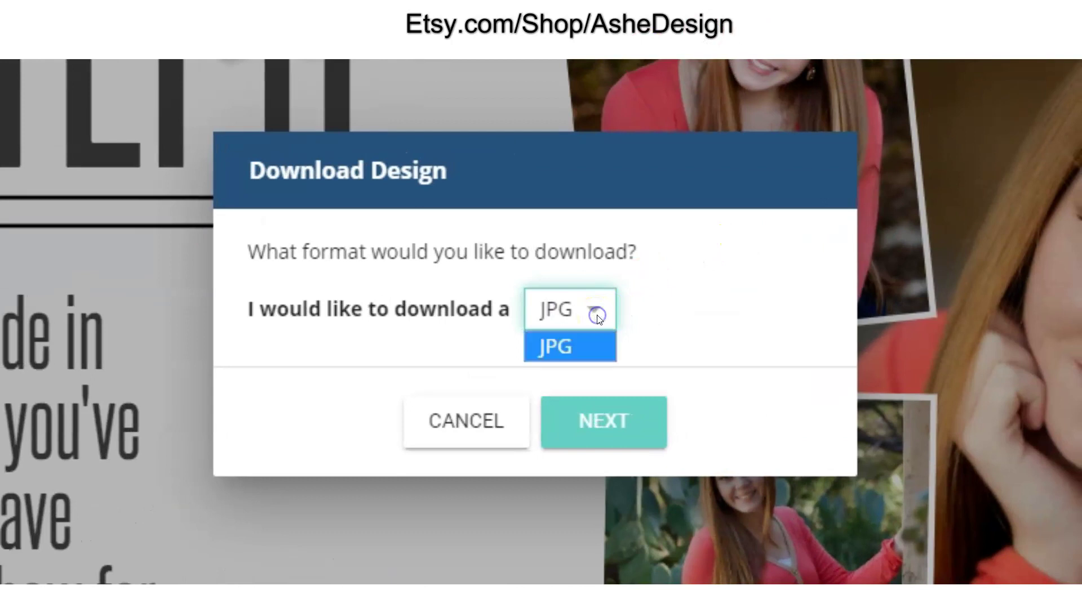
{"action": "left_click", "coordinate": [598, 318]}
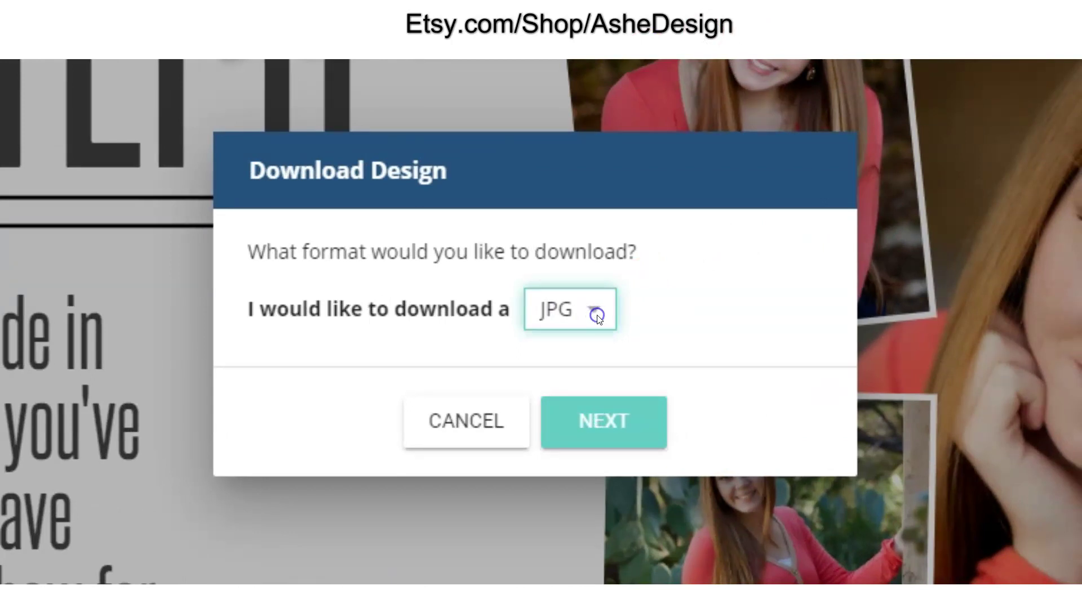
{"action": "left_click", "coordinate": [597, 429]}
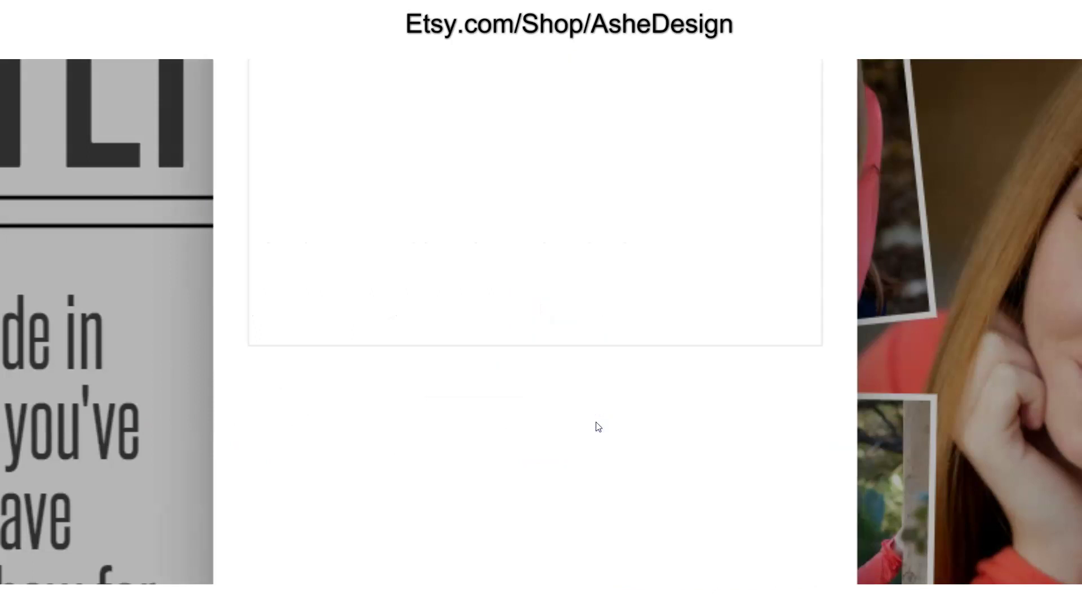
Step: Set the download to page 1, download the JPG and save it under the suggested file name
{"action": "left_click", "coordinate": [592, 342]}
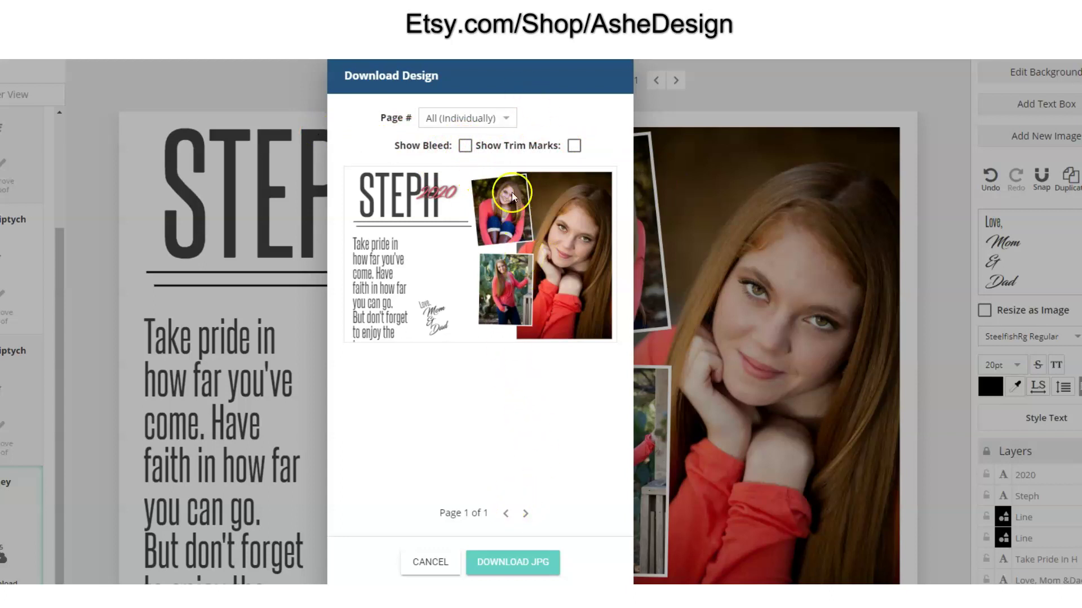
{"action": "left_click", "coordinate": [507, 117]}
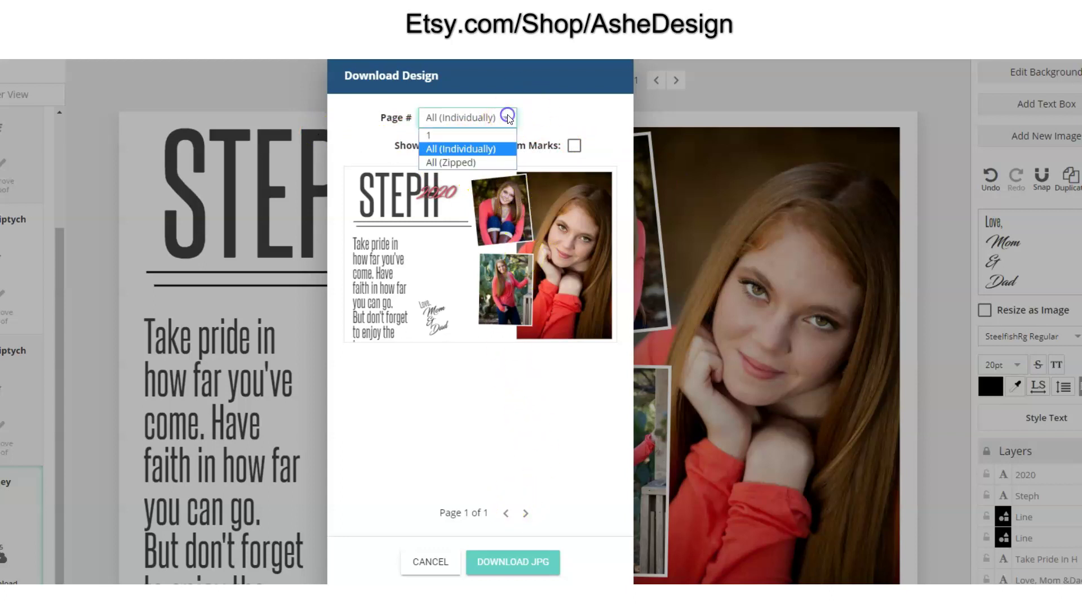
{"action": "left_click", "coordinate": [435, 136]}
{"action": "left_click", "coordinate": [511, 565]}
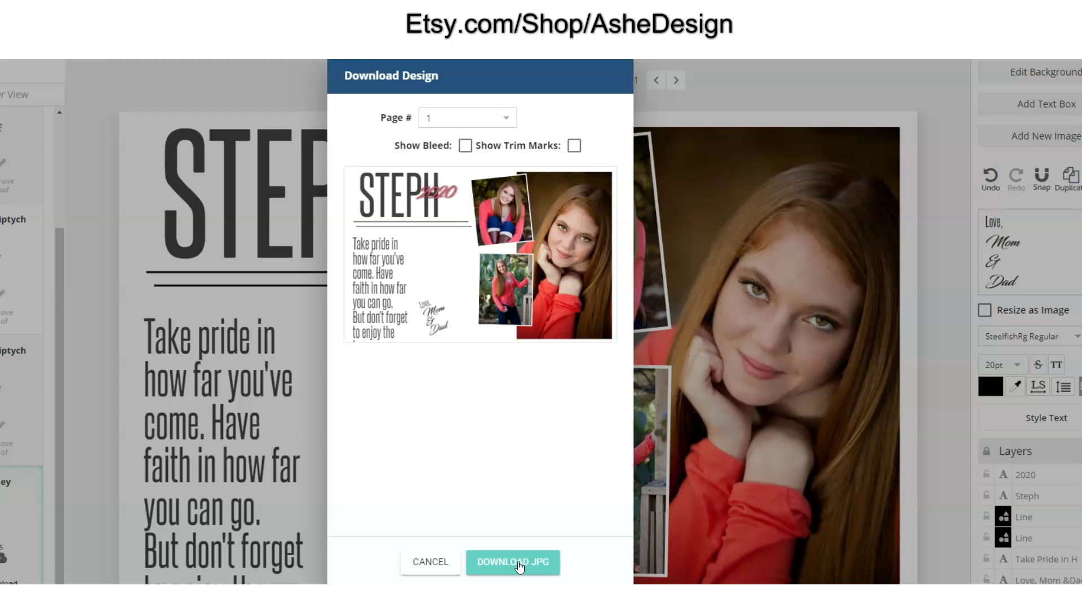
{"action": "left_click", "coordinate": [519, 568]}
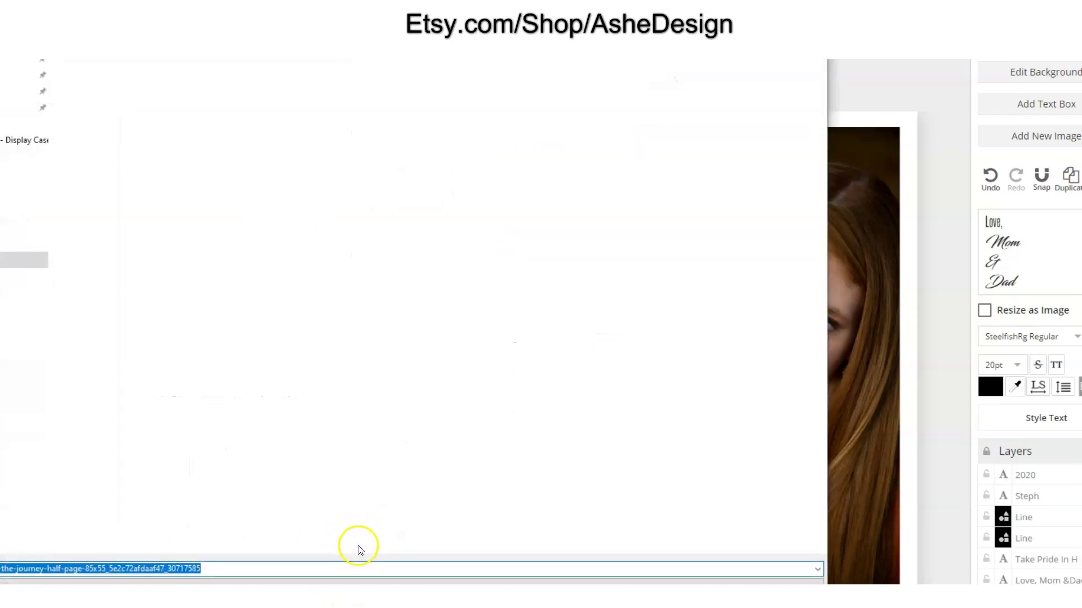
{"action": "left_click", "coordinate": [721, 596]}
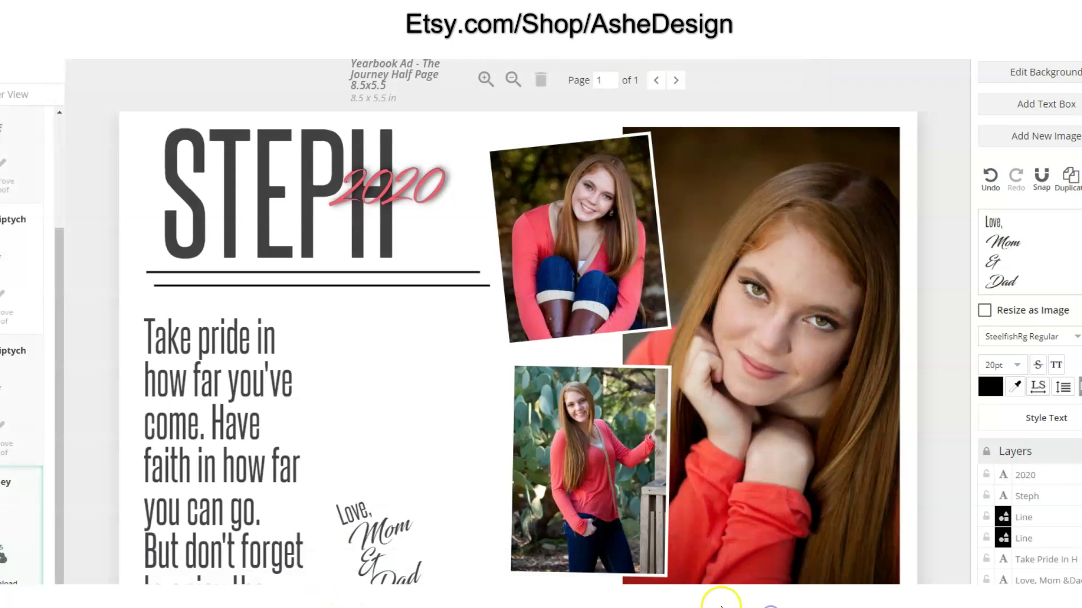